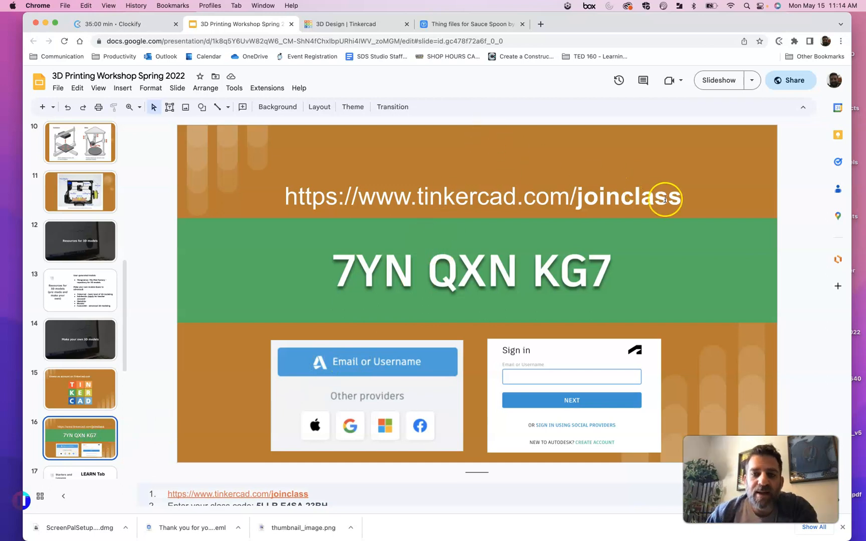
Step: Copy the tinkercad.com/joinclass address from slide 16 and open it in a new browser tab
{"action": "left_click", "coordinate": [681, 200]}
{"action": "left_click_drag", "start_coordinate": [679, 200], "coordinate": [680, 201]}
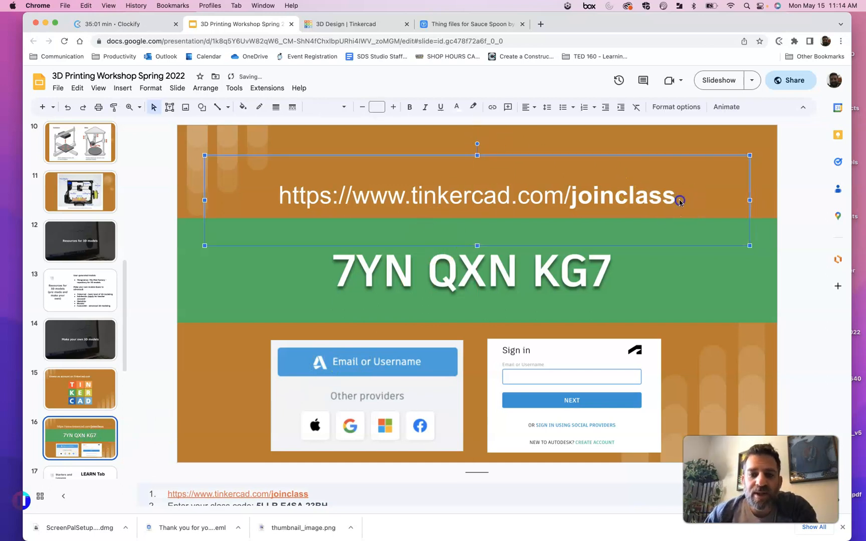
{"action": "double_click", "coordinate": [662, 201]}
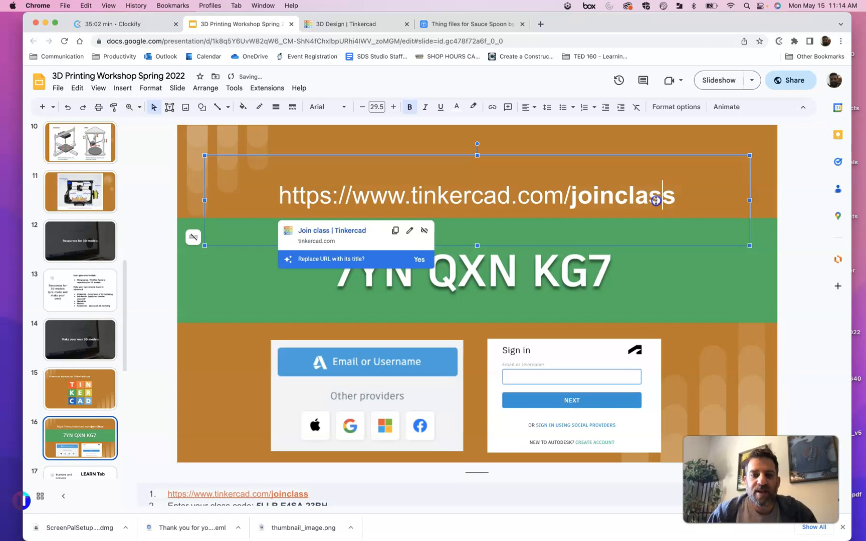
{"action": "triple_click", "coordinate": [656, 200]}
{"action": "key", "text": "super+c"}
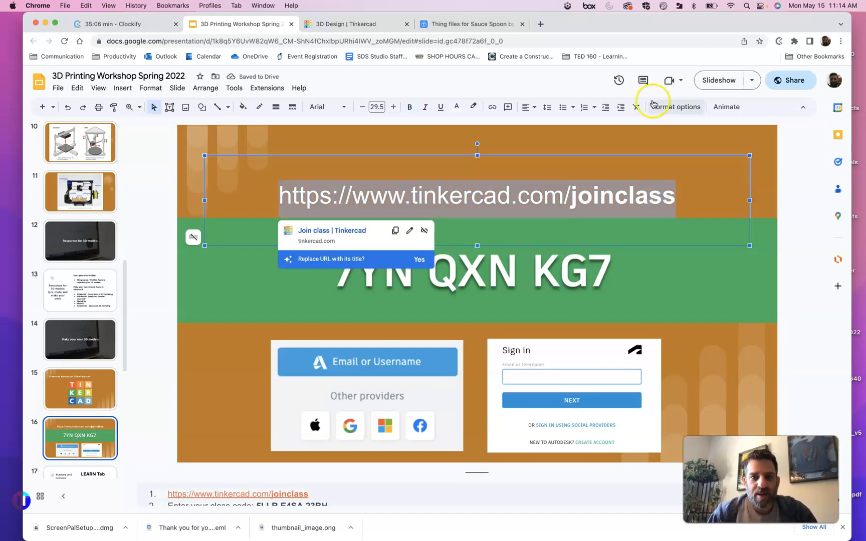
{"action": "left_click", "coordinate": [541, 23]}
{"action": "left_click", "coordinate": [537, 42]}
{"action": "key", "text": "super+v"}
{"action": "key", "text": "Return"}
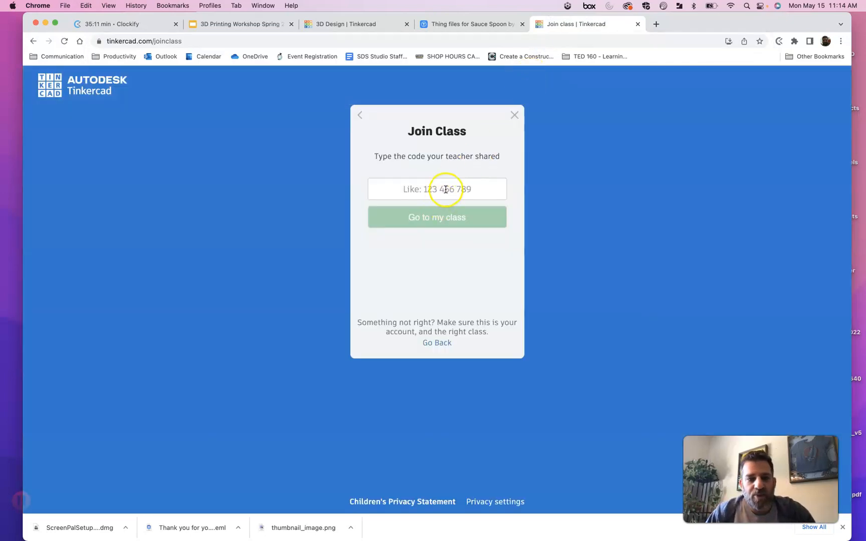
Step: Look up the class code on slide 16 of the workshop presentation and return to Tinkercad's Join Class page
{"action": "left_click", "coordinate": [319, 25]}
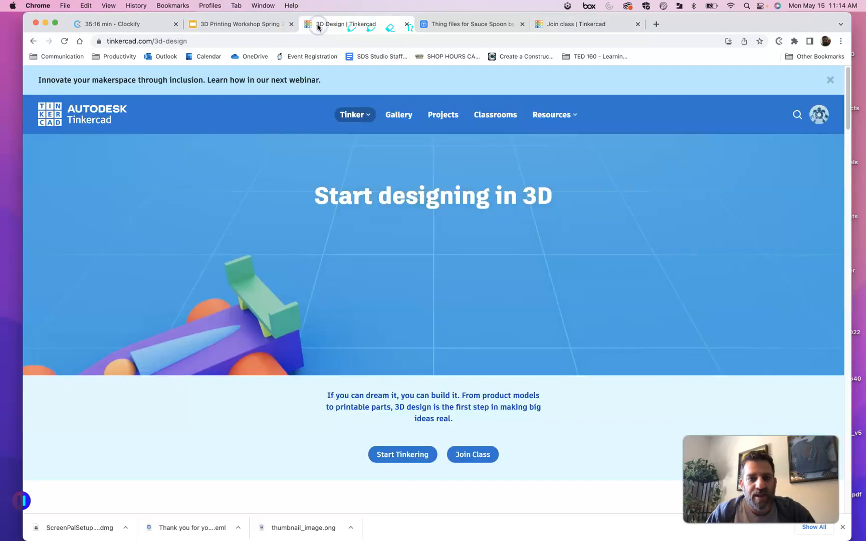
{"action": "left_click", "coordinate": [210, 25]}
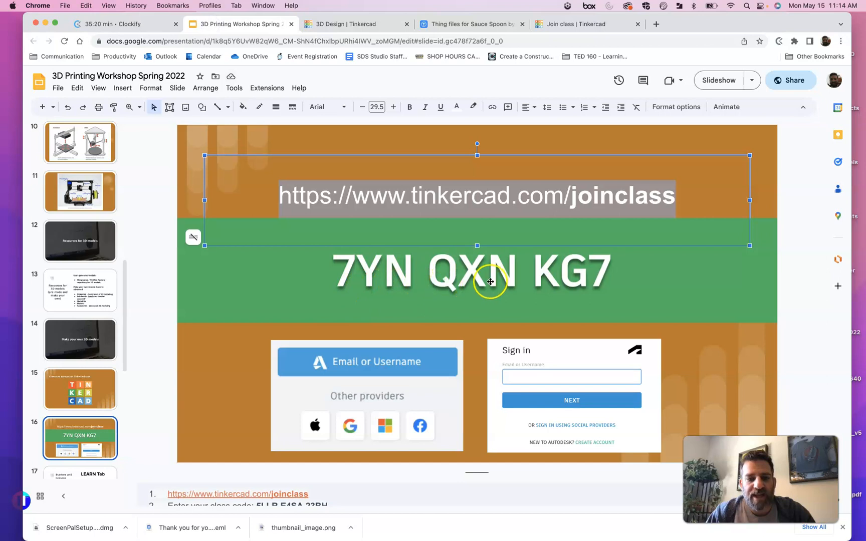
{"action": "left_click", "coordinate": [553, 25]}
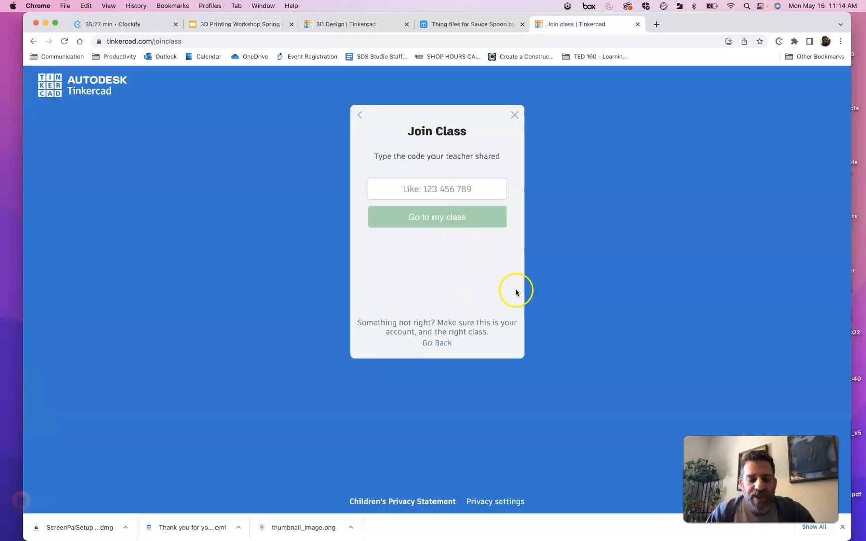
Step: Go back to the workshop presentation and show slide 17 about the LEARN Tab starters and lessons
{"action": "left_click", "coordinate": [265, 25]}
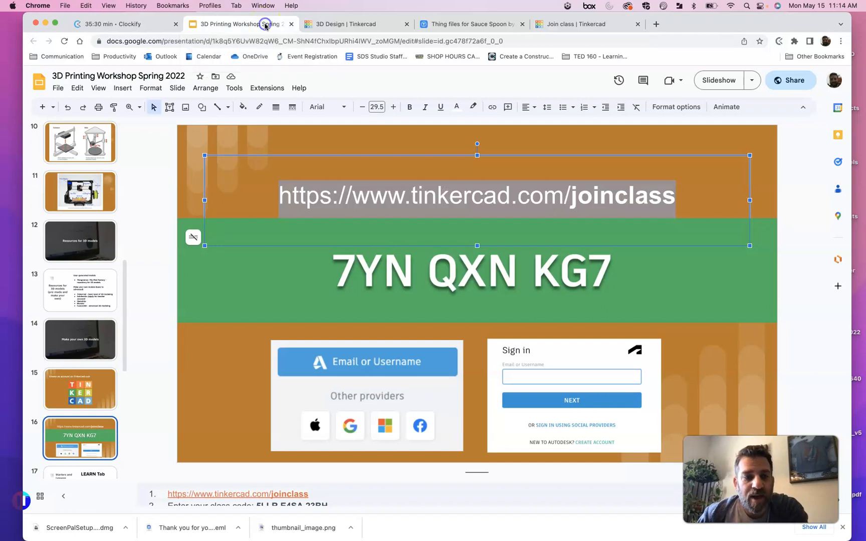
{"action": "scroll", "coordinate": [84, 379], "scroll_direction": "down", "scroll_amount": 5}
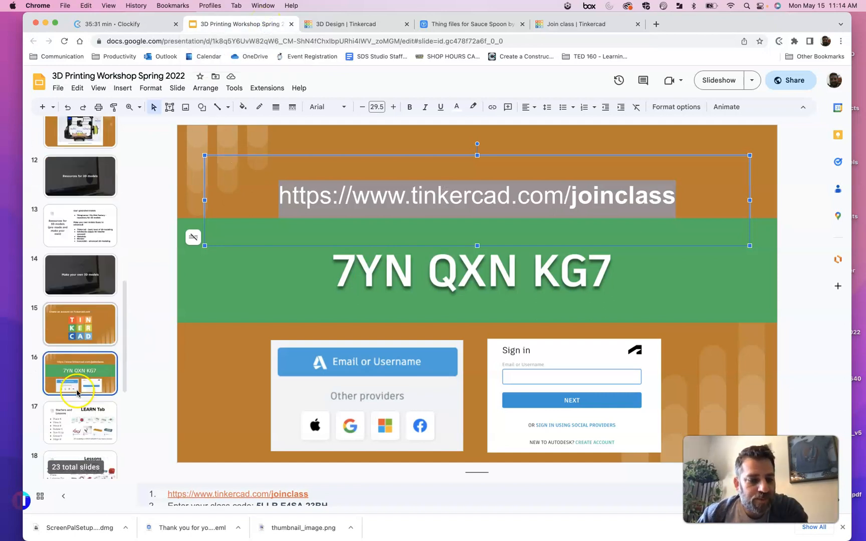
{"action": "left_click", "coordinate": [84, 380]}
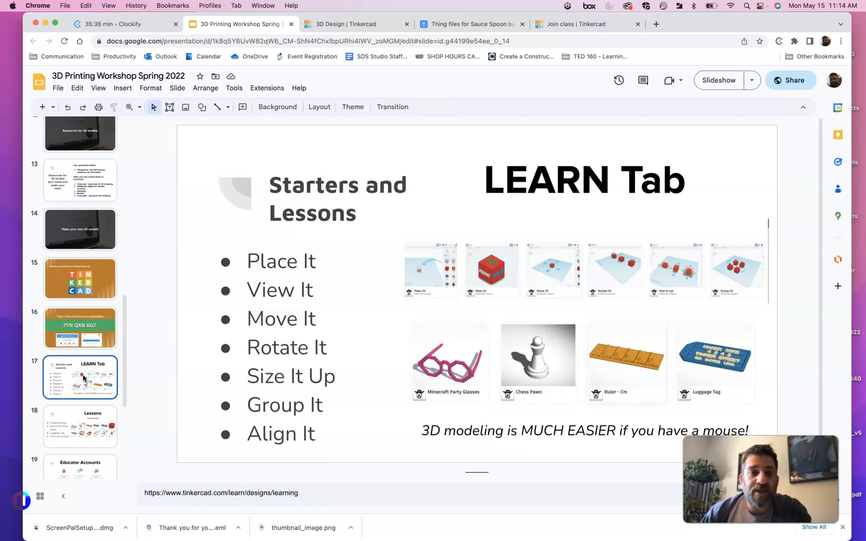
Step: Switch to Tinkercad's 3D Design page, review the Tinker product options, and start tinkering to reach the dashboard
{"action": "left_click", "coordinate": [321, 26]}
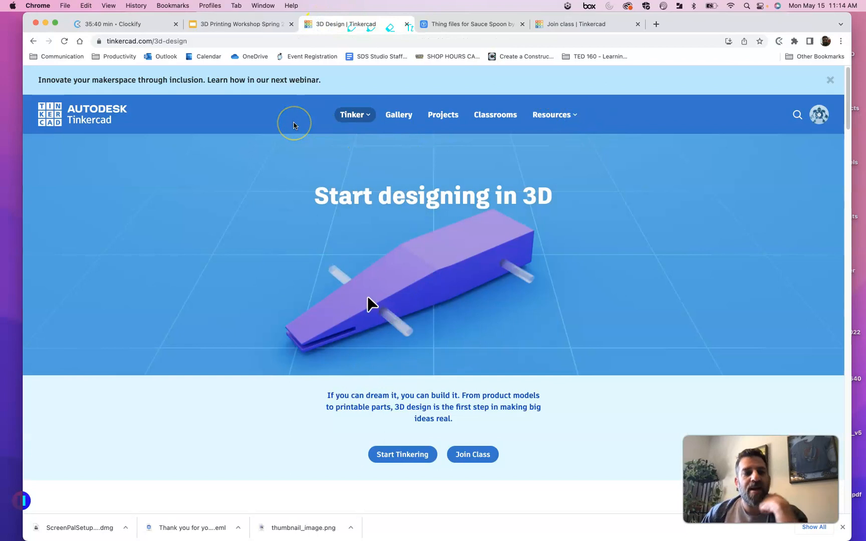
{"action": "left_click", "coordinate": [359, 115]}
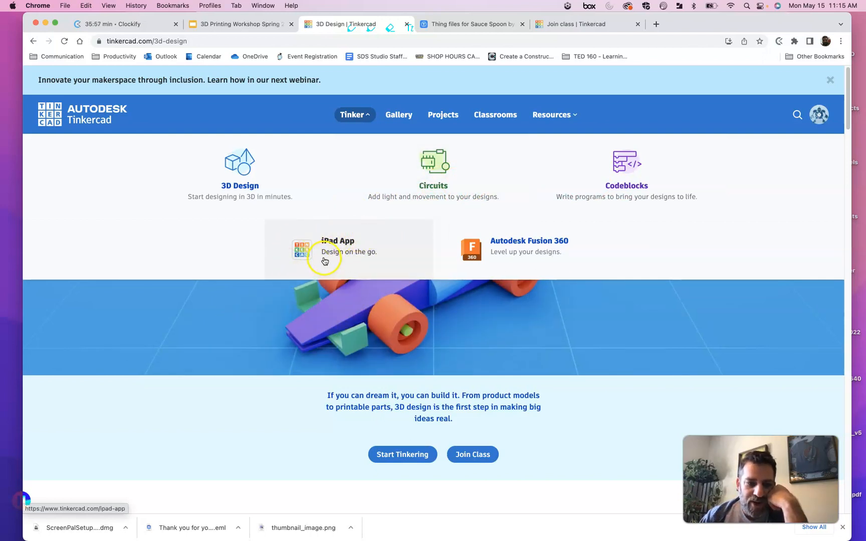
{"action": "left_click", "coordinate": [521, 265]}
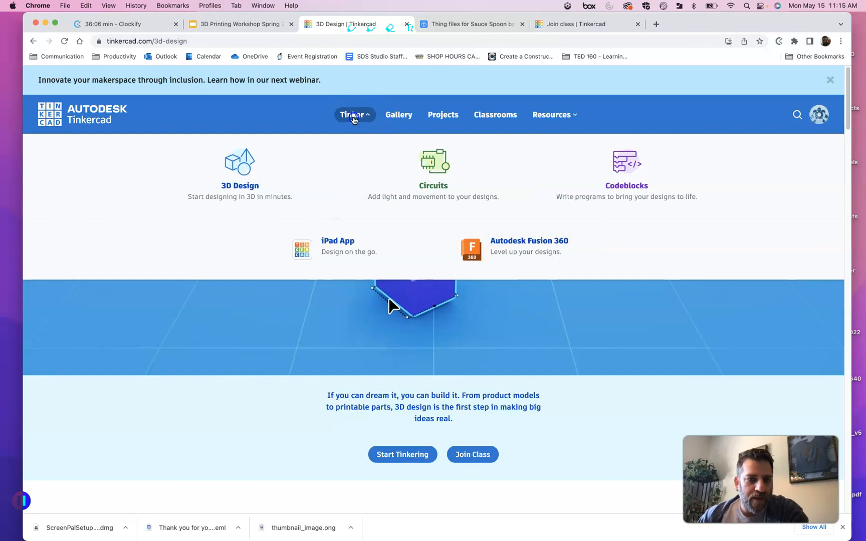
{"action": "left_click", "coordinate": [351, 121]}
{"action": "left_click", "coordinate": [349, 126]}
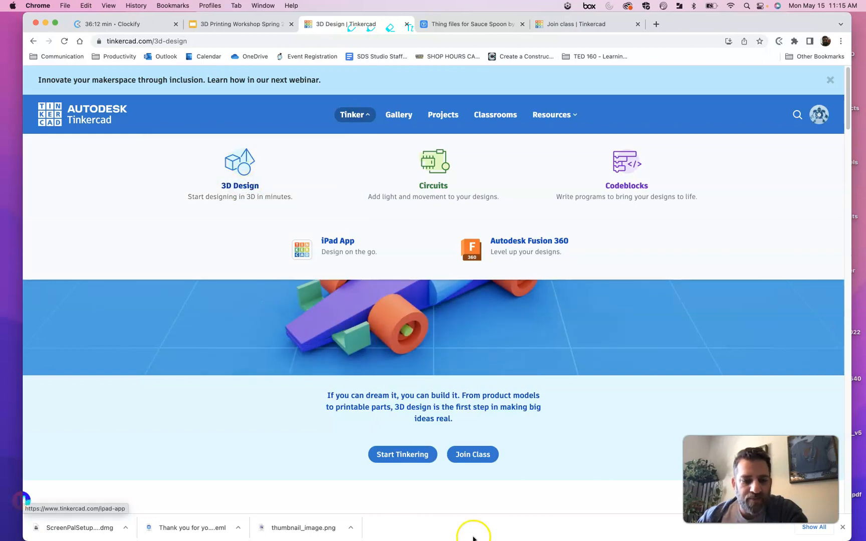
{"action": "left_click", "coordinate": [417, 456]}
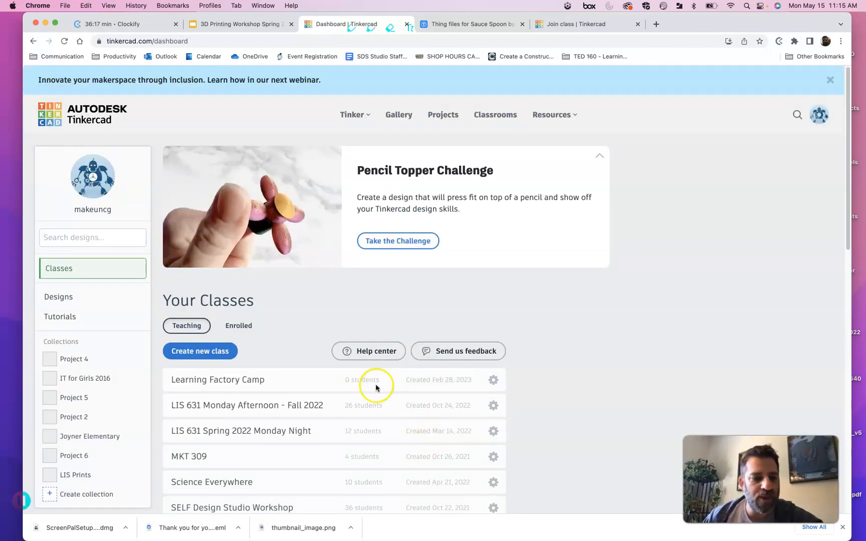
Step: Return to the 3D Design page, look over its introduction, and start tinkering from there again
{"action": "left_click", "coordinate": [344, 115]}
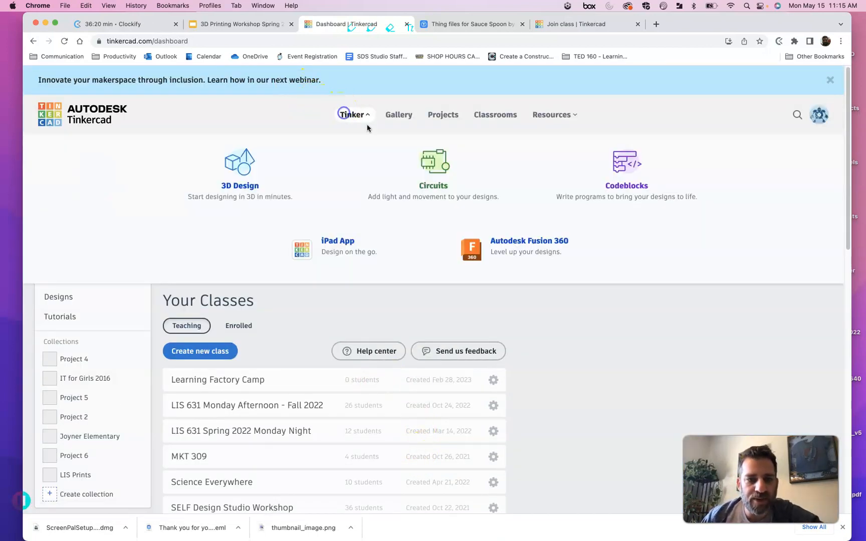
{"action": "left_click", "coordinate": [253, 168]}
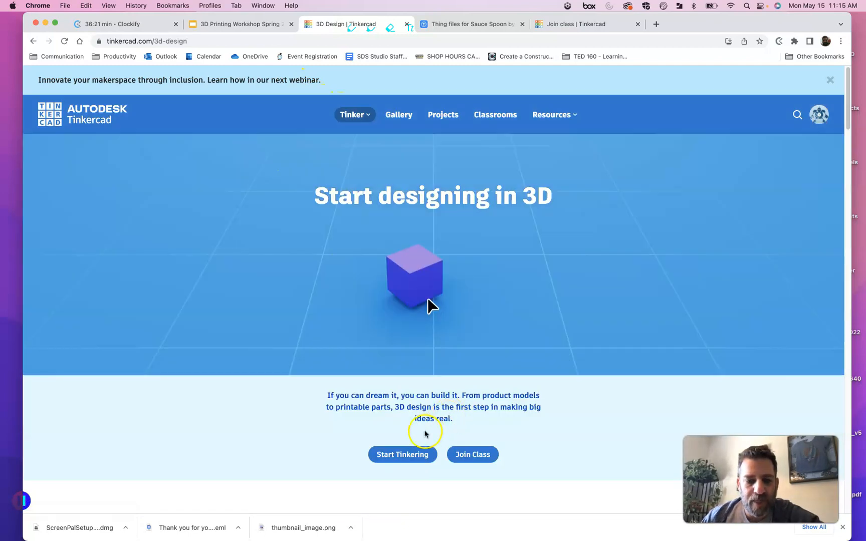
{"action": "left_click", "coordinate": [416, 455]}
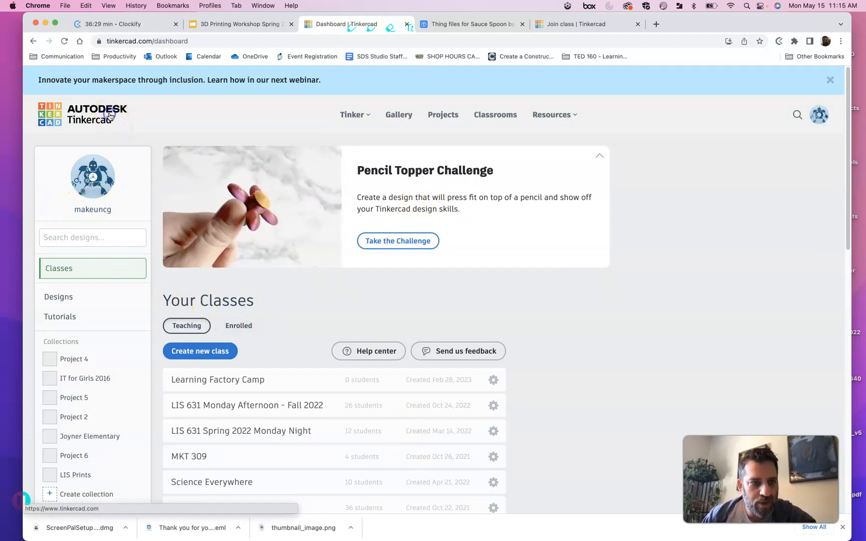
{"action": "left_click", "coordinate": [63, 120]}
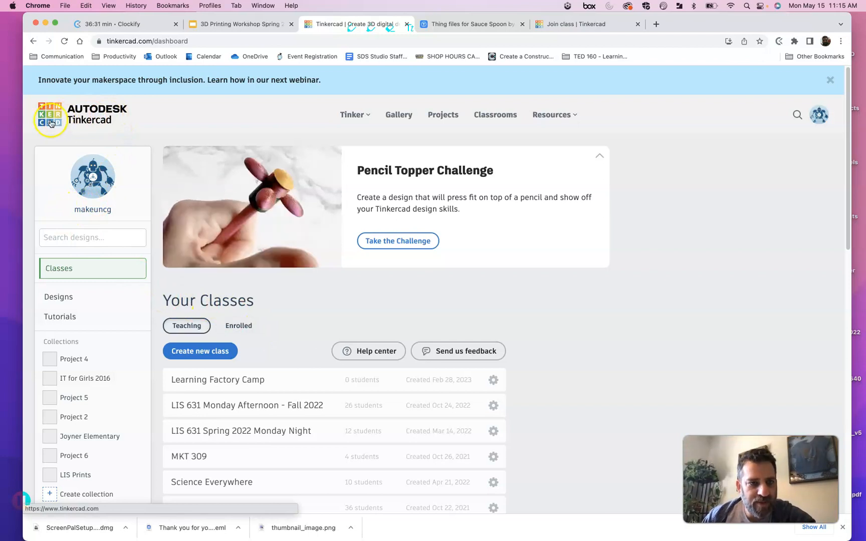
{"action": "left_click", "coordinate": [366, 115]}
{"action": "left_click", "coordinate": [271, 173]}
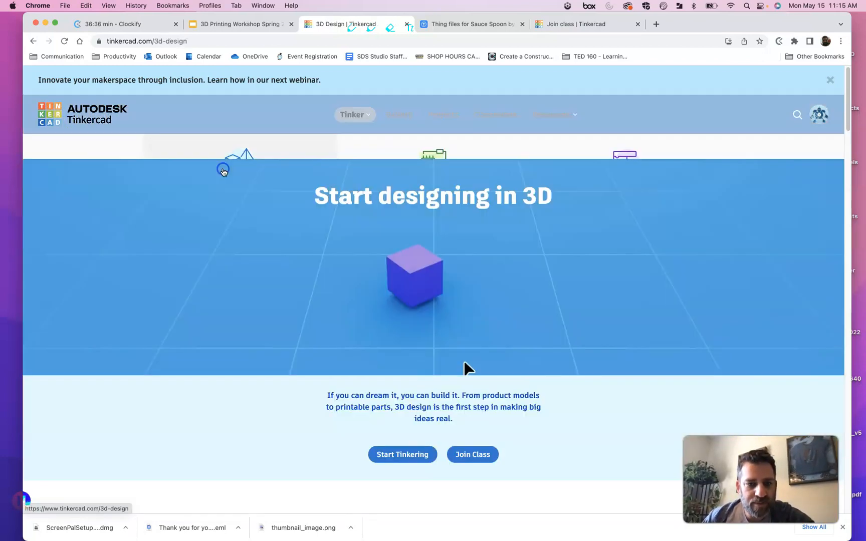
{"action": "scroll", "coordinate": [496, 344], "scroll_direction": "down", "scroll_amount": 6}
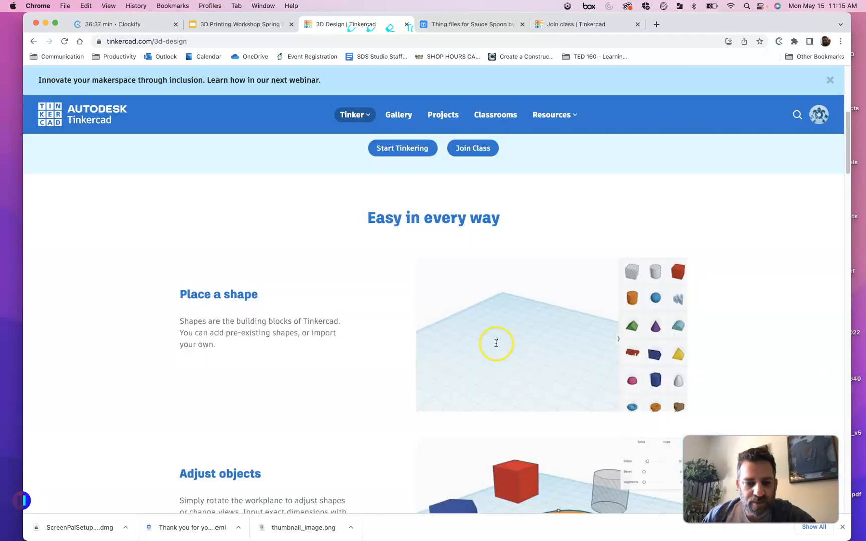
{"action": "scroll", "coordinate": [496, 343], "scroll_direction": "up", "scroll_amount": 2}
{"action": "left_click", "coordinate": [409, 232]}
{"action": "left_click", "coordinate": [272, 306]}
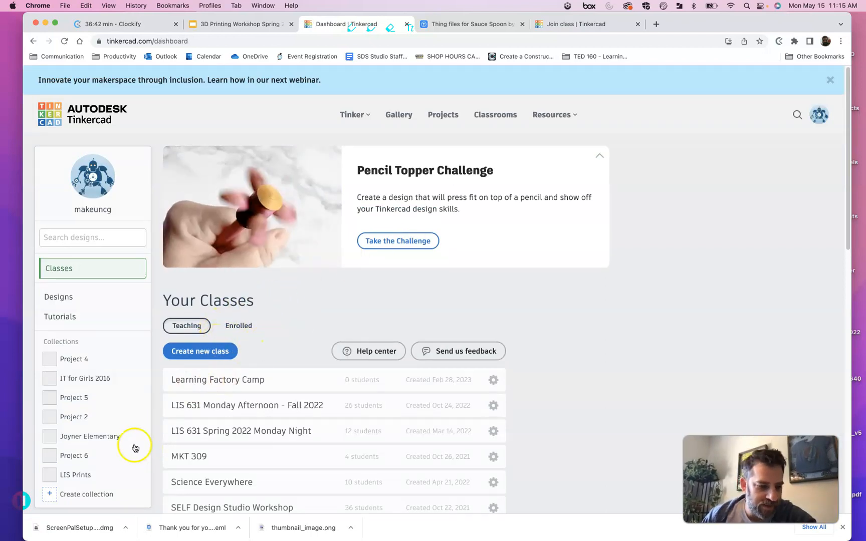
Step: Create a new 3D design from the account's own designs
{"action": "left_click", "coordinate": [58, 299]}
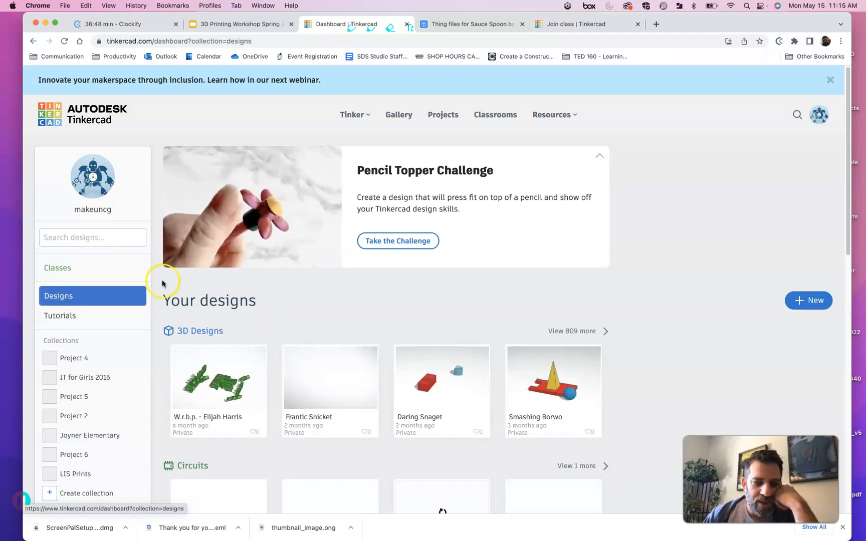
{"action": "left_click", "coordinate": [811, 300]}
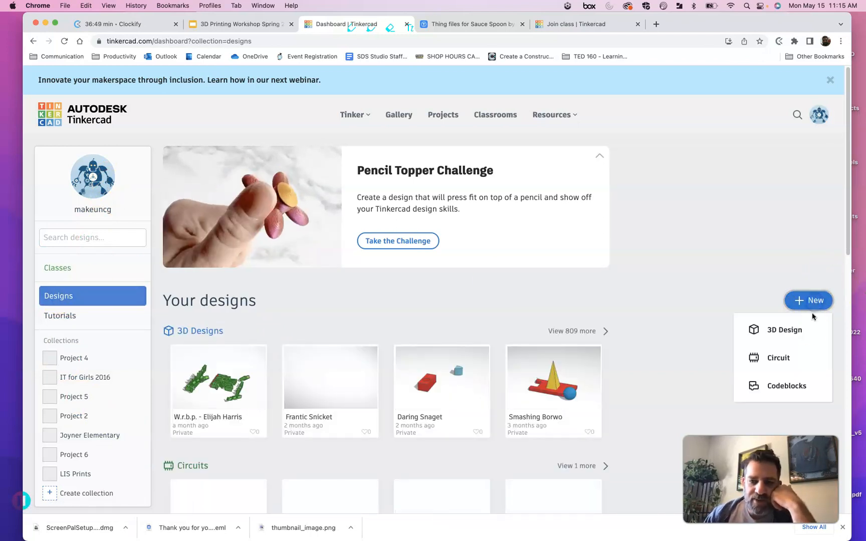
{"action": "left_click", "coordinate": [790, 333]}
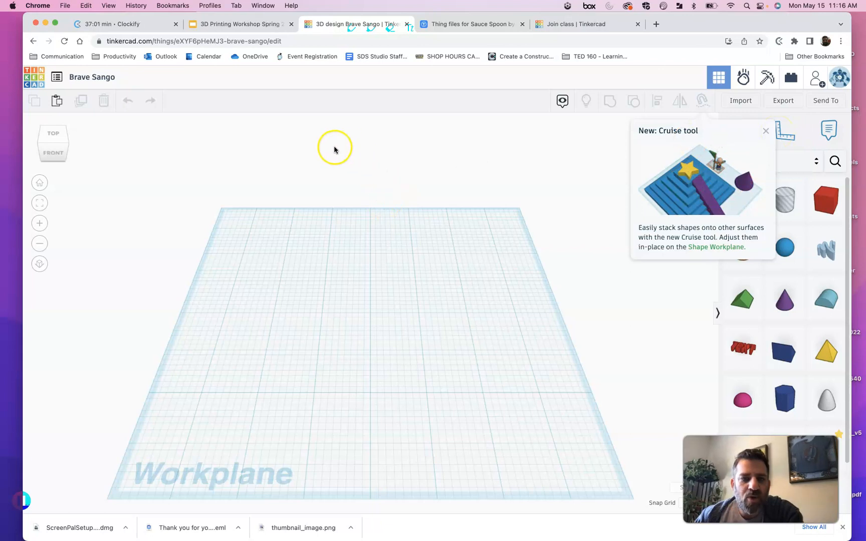
Step: Leave the design editor and open the full set of Learn 3D Design starter projects in the Learning Center
{"action": "left_click", "coordinate": [35, 81]}
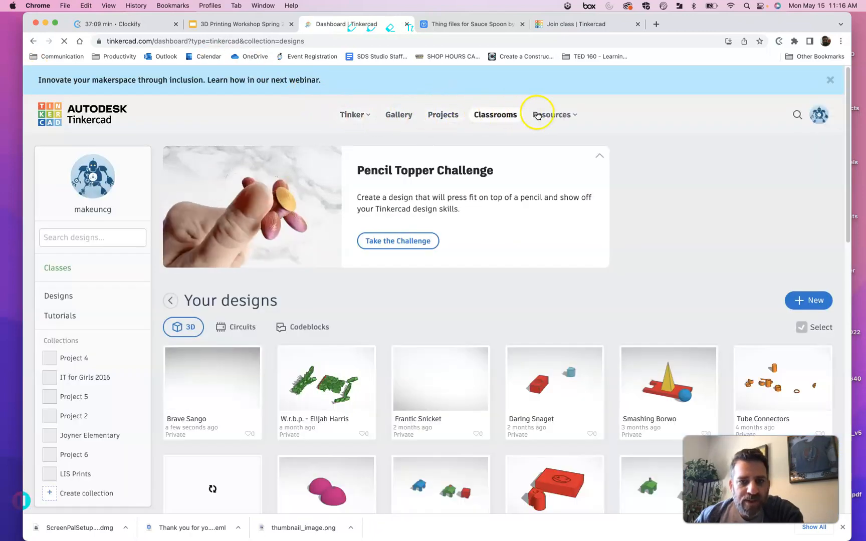
{"action": "left_click", "coordinate": [554, 116]}
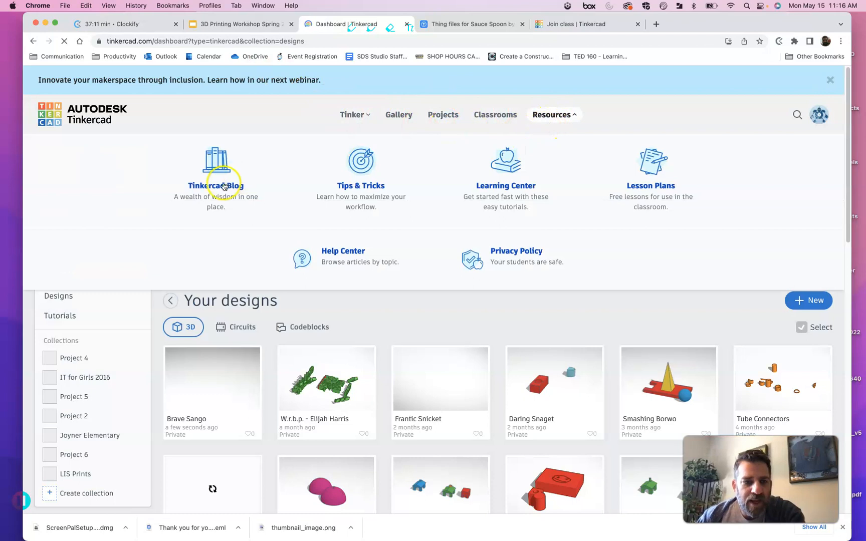
{"action": "left_click", "coordinate": [497, 172]}
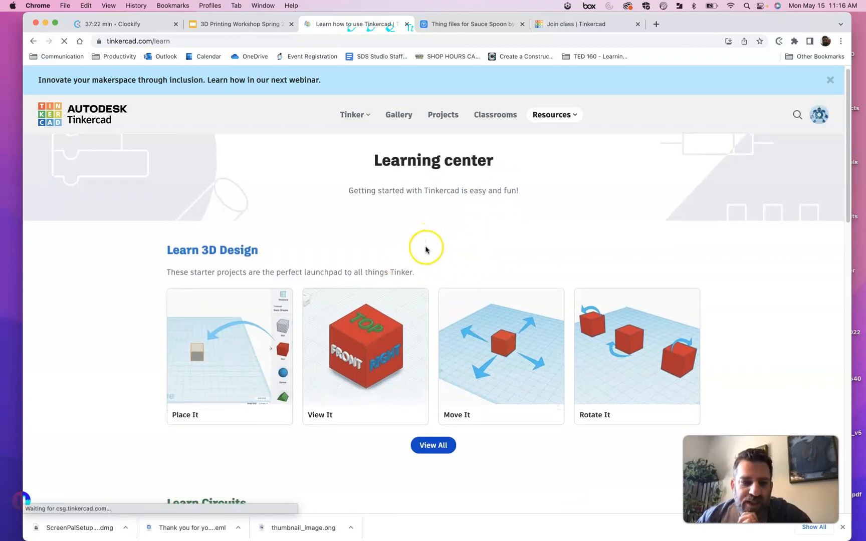
{"action": "scroll", "coordinate": [421, 251], "scroll_direction": "down", "scroll_amount": 1}
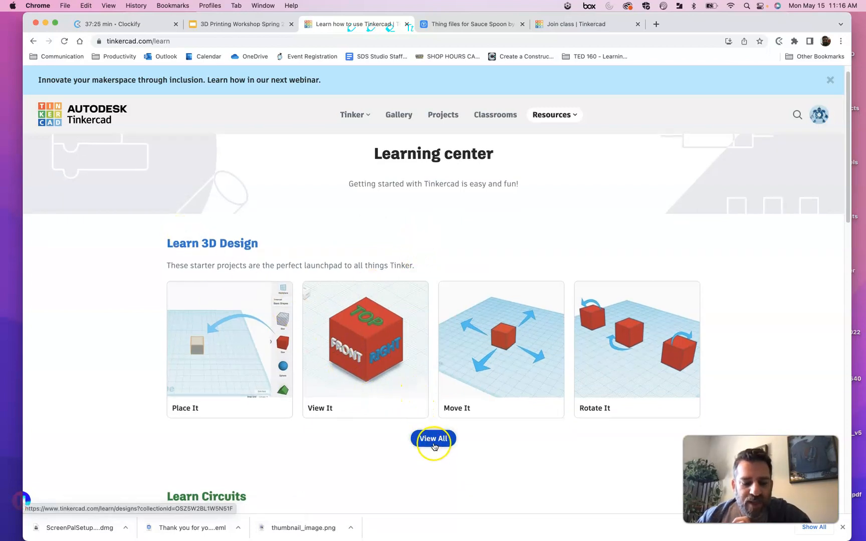
{"action": "left_click", "coordinate": [433, 438]}
Step: Examine the 3D Design tutorials, from the basic shape-handling lessons to the ring projects
{"action": "scroll", "coordinate": [359, 323], "scroll_direction": "down", "scroll_amount": 10}
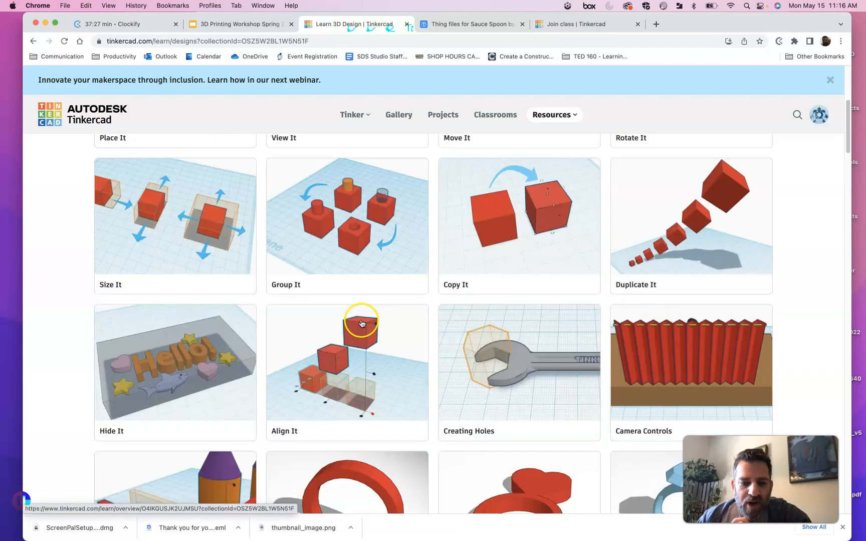
{"action": "scroll", "coordinate": [362, 322], "scroll_direction": "up", "scroll_amount": 5}
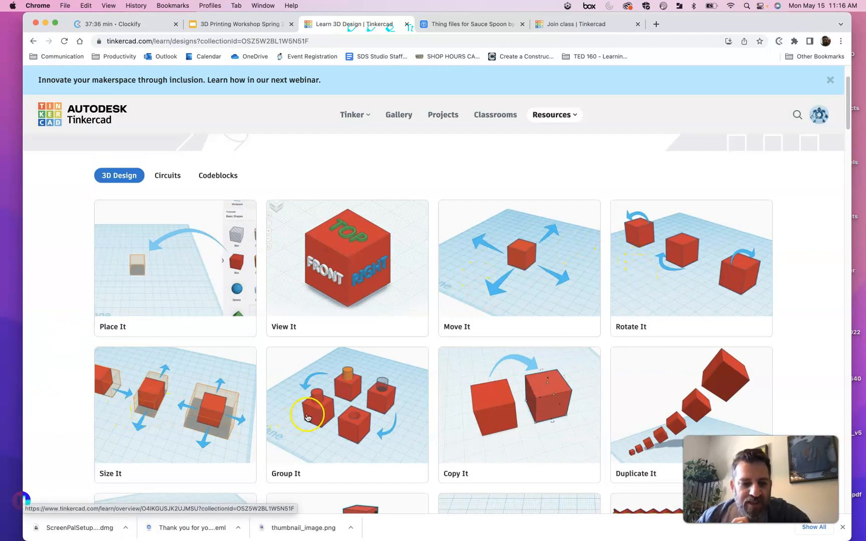
{"action": "scroll", "coordinate": [576, 404], "scroll_direction": "down", "scroll_amount": 2}
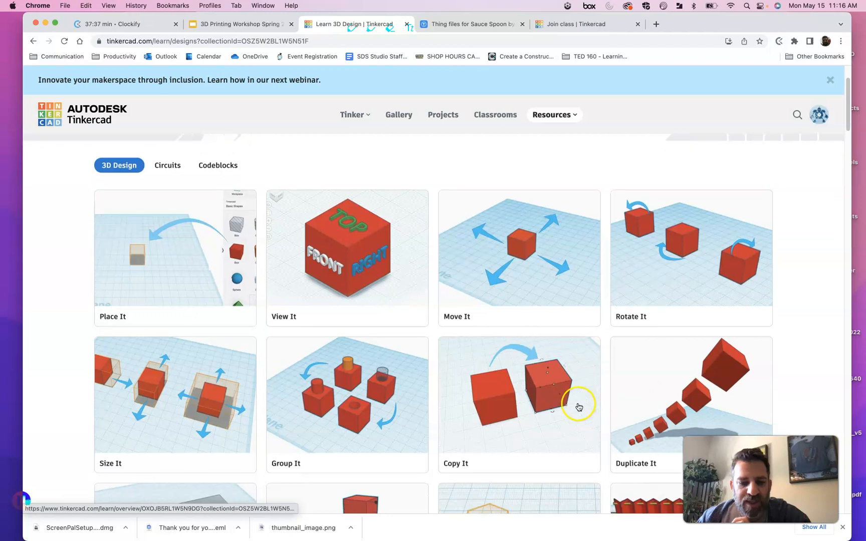
{"action": "scroll", "coordinate": [566, 400], "scroll_direction": "down", "scroll_amount": 2}
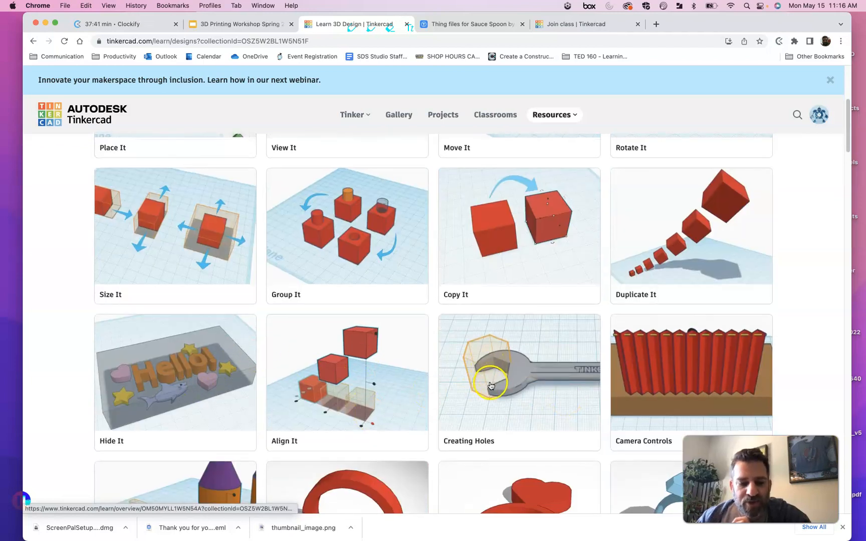
{"action": "scroll", "coordinate": [490, 384], "scroll_direction": "down", "scroll_amount": 1}
{"action": "scroll", "coordinate": [490, 384], "scroll_direction": "down", "scroll_amount": 2}
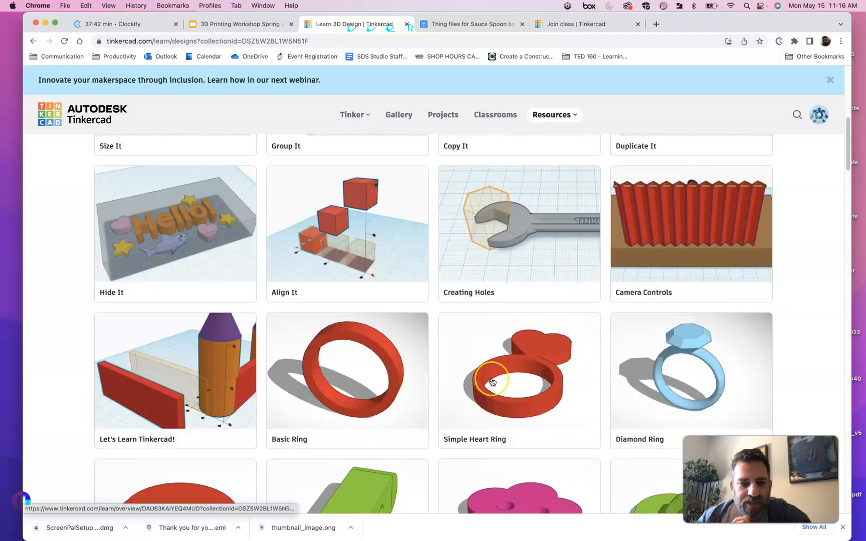
{"action": "scroll", "coordinate": [491, 385], "scroll_direction": "up", "scroll_amount": 6}
{"action": "scroll", "coordinate": [492, 381], "scroll_direction": "down", "scroll_amount": 4}
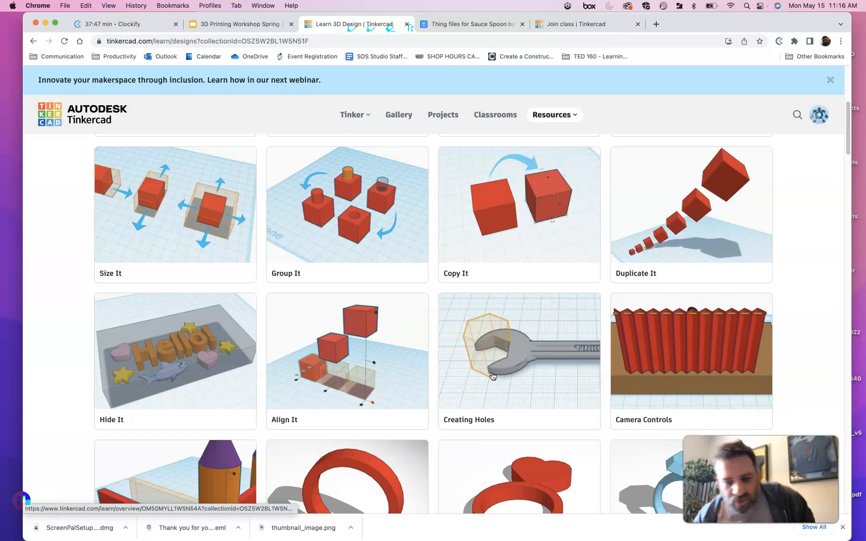
Step: Return from the Learning Center to the 3D Design page and start tinkering from there
{"action": "left_click", "coordinate": [484, 386]}
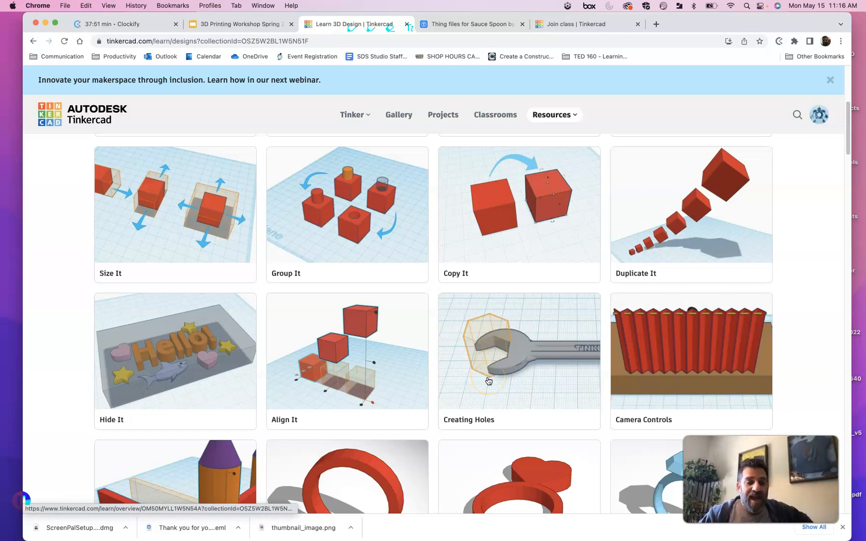
{"action": "scroll", "coordinate": [512, 377], "scroll_direction": "up", "scroll_amount": 6}
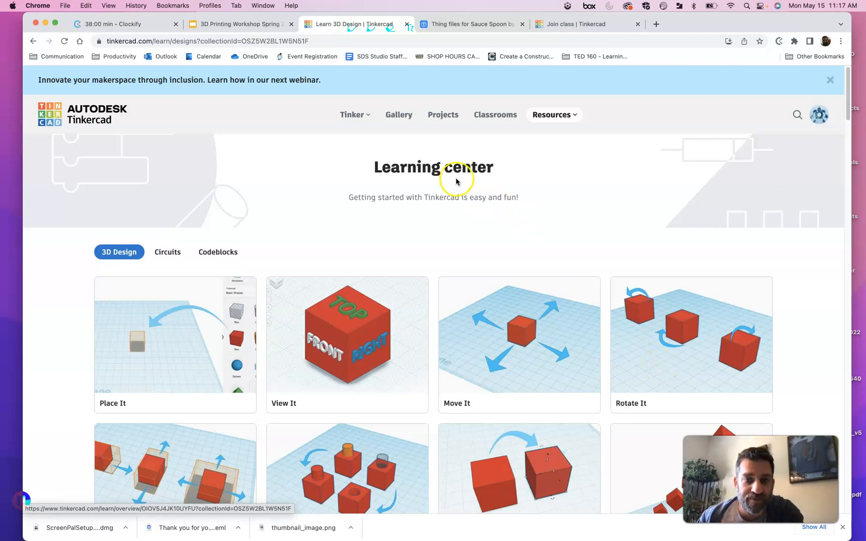
{"action": "left_click", "coordinate": [343, 115]}
{"action": "left_click", "coordinate": [214, 169]}
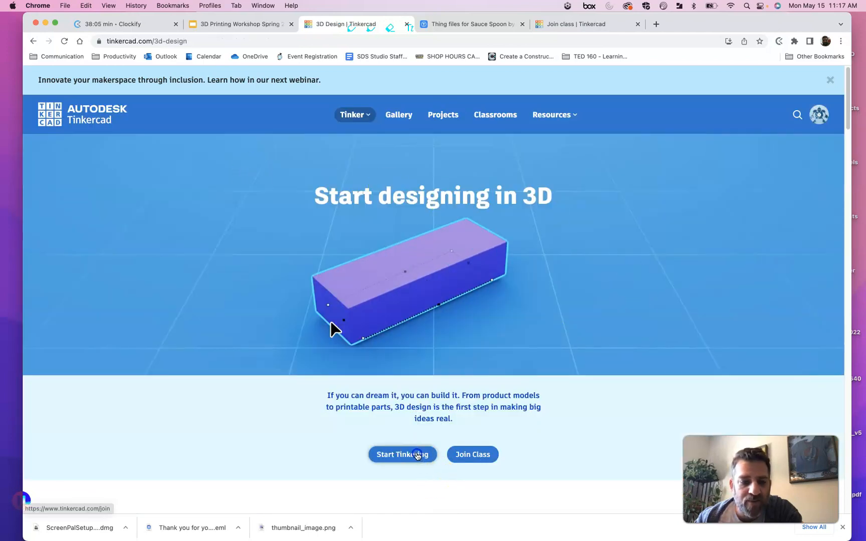
{"action": "left_click", "coordinate": [426, 466]}
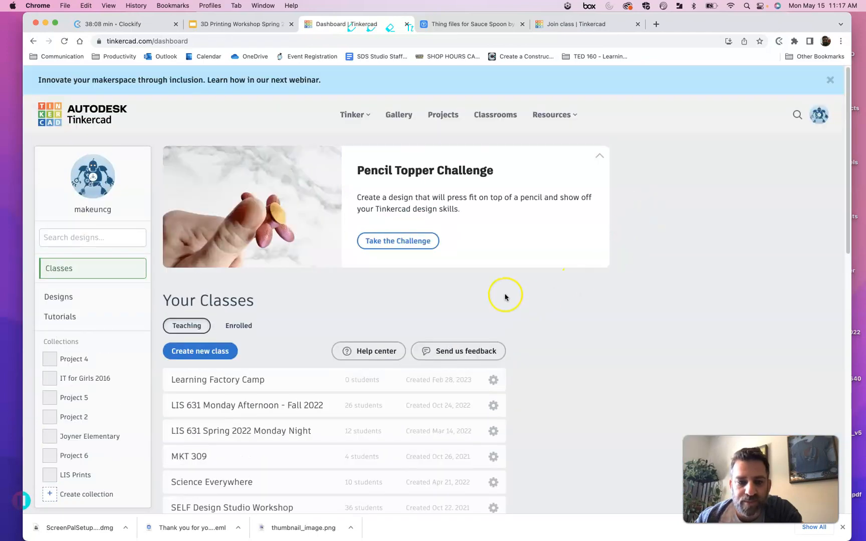
Step: Create a new 3D design from the account's own designs list
{"action": "left_click", "coordinate": [77, 297]}
{"action": "left_click", "coordinate": [797, 303]}
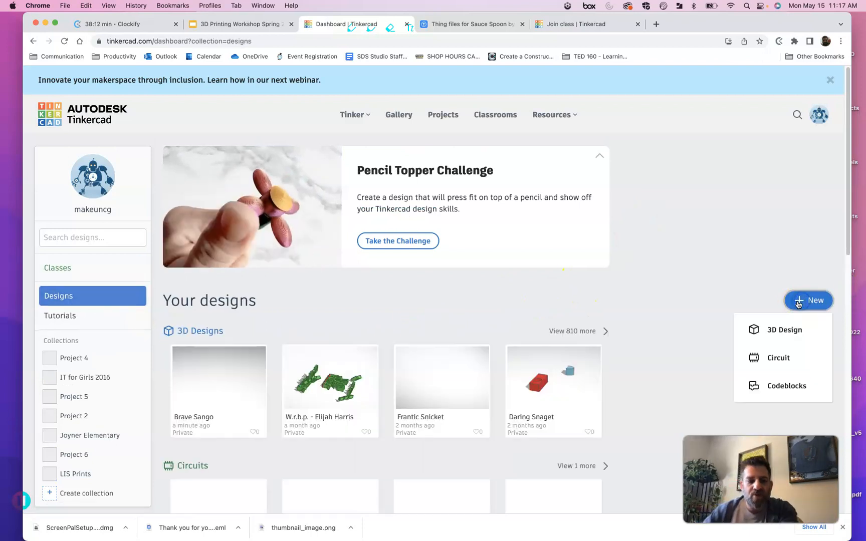
{"action": "left_click", "coordinate": [801, 330]}
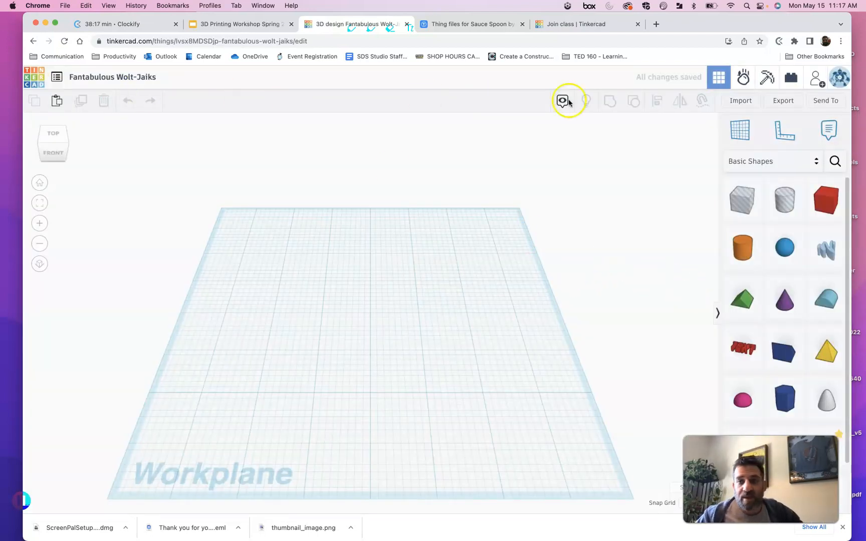
Step: Rename the design to the presenter's first name in possessive form followed by "First Demo"
{"action": "left_click", "coordinate": [120, 79]}
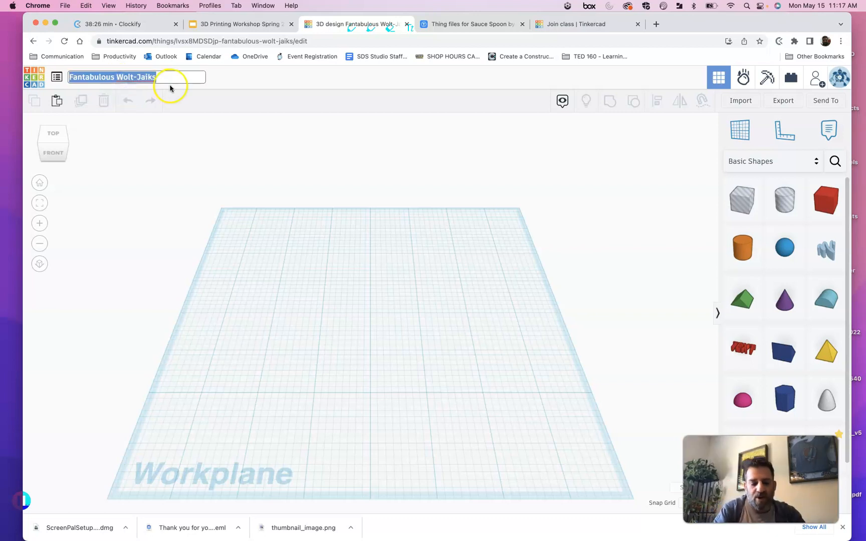
{"action": "type", "text": "Matt's"}
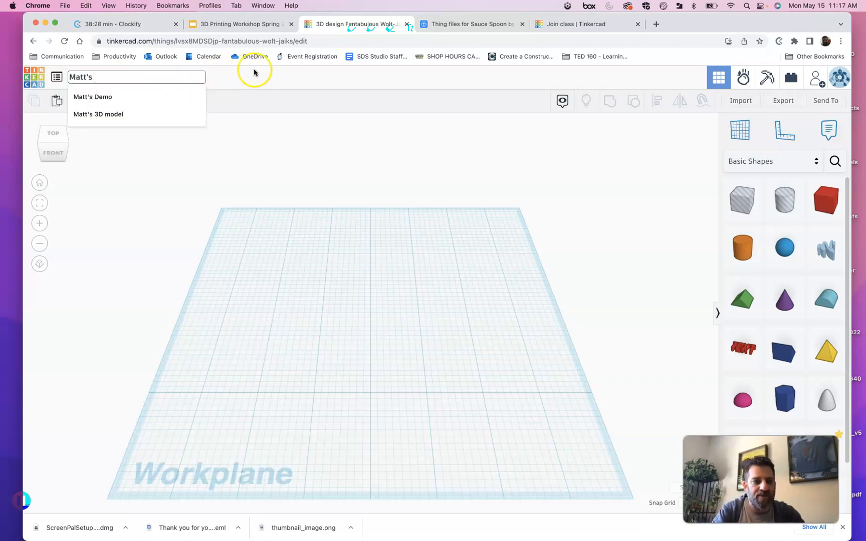
{"action": "type", "text": " First Demo"}
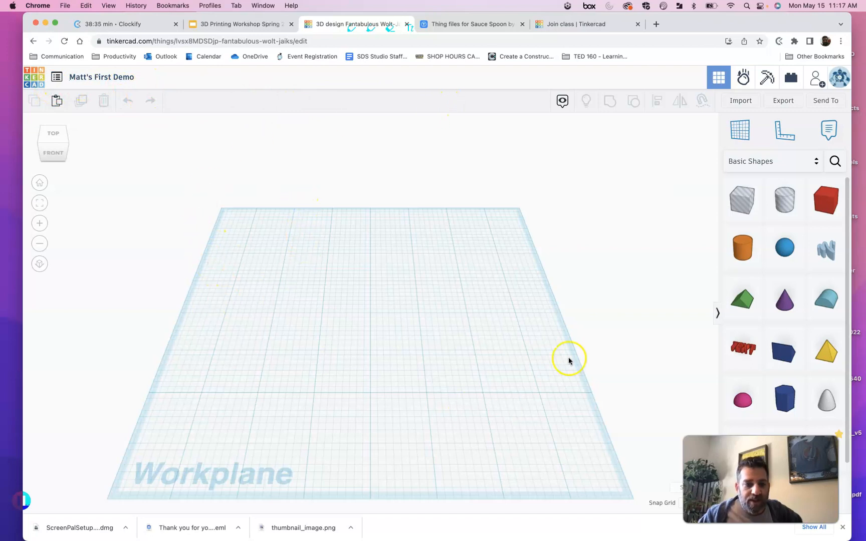
Step: Orbit the empty workplane to a low front view and restore the home view
{"action": "left_click", "coordinate": [361, 392]}
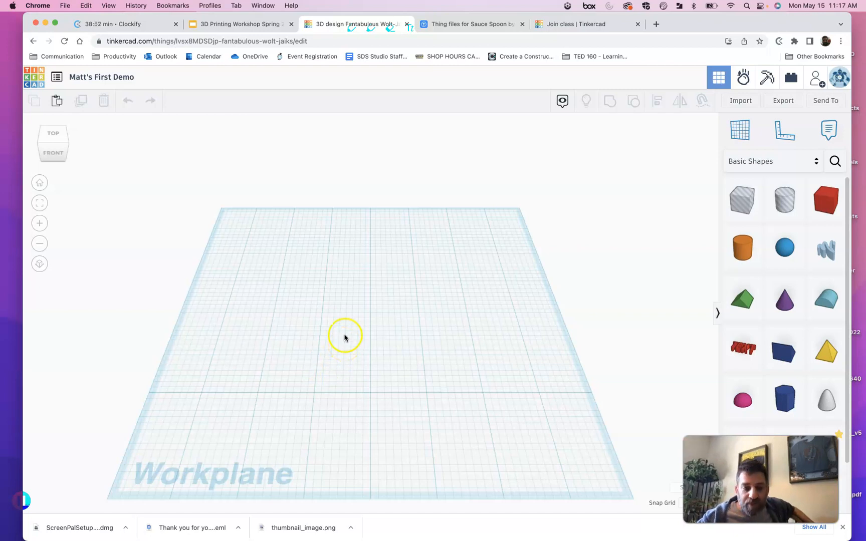
{"action": "right_click_drag", "start_coordinate": [356, 320], "coordinate": [354, 376]}
{"action": "mouse_move", "coordinate": [53, 161]}
{"action": "left_mouse_down"}
{"action": "mouse_move", "coordinate": [75, 143]}
{"action": "mouse_move", "coordinate": [56, 138]}
{"action": "mouse_move", "coordinate": [47, 149]}
{"action": "mouse_move", "coordinate": [79, 149]}
{"action": "mouse_move", "coordinate": [53, 149]}
{"action": "left_mouse_up"}
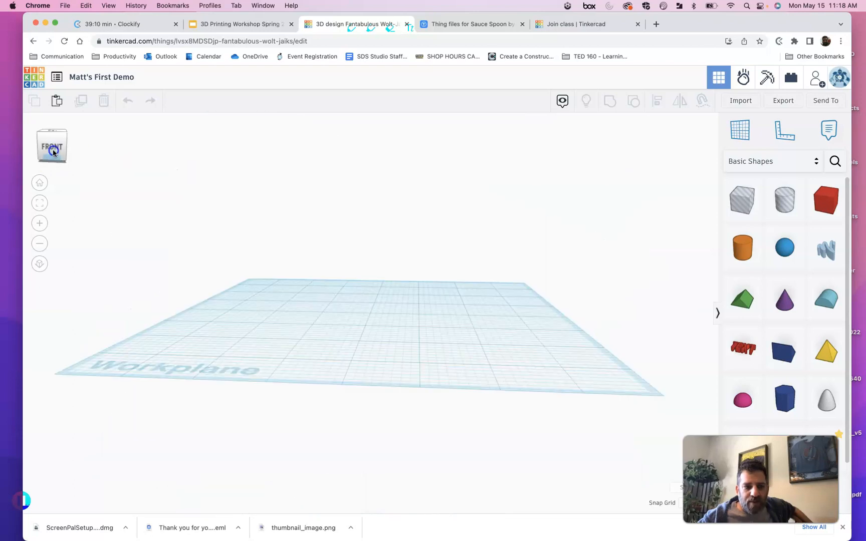
{"action": "left_click", "coordinate": [46, 186]}
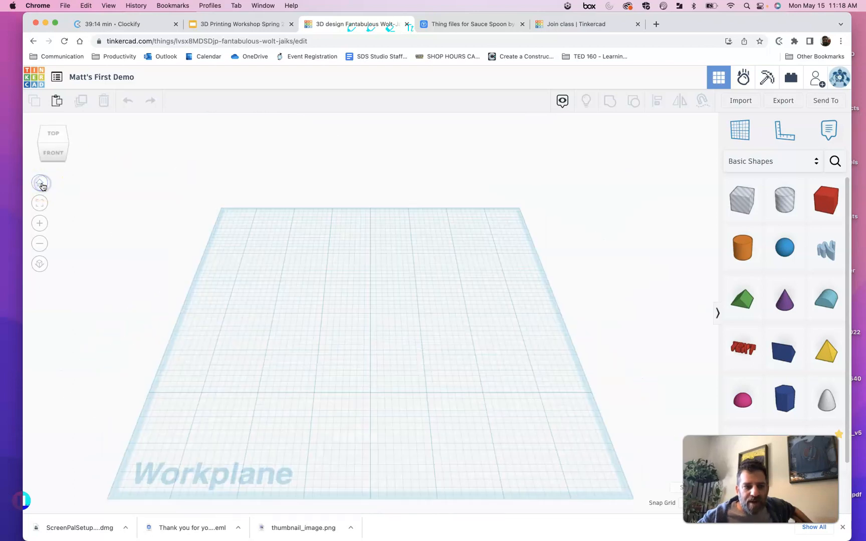
Step: Try Fit all in view on the empty workplane, zoom in close and return to the home view
{"action": "left_click", "coordinate": [41, 206]}
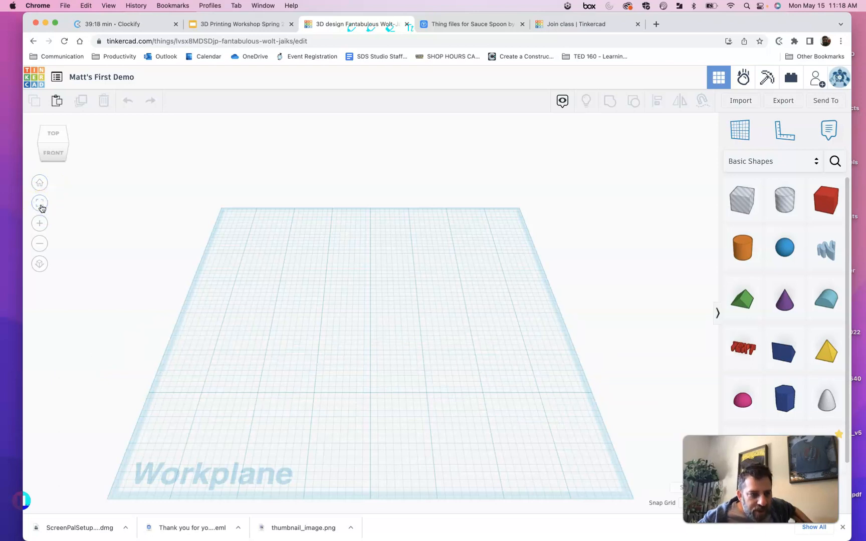
{"action": "left_click", "coordinate": [41, 206]}
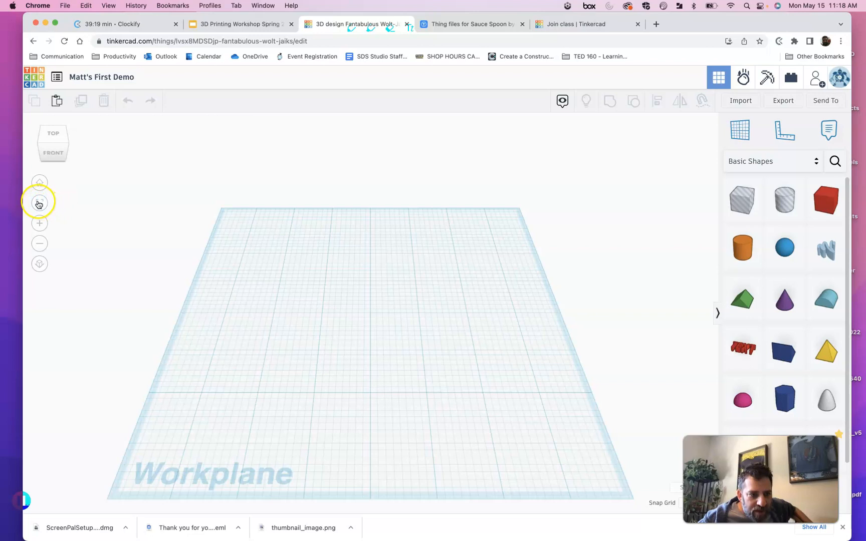
{"action": "left_click", "coordinate": [41, 204]}
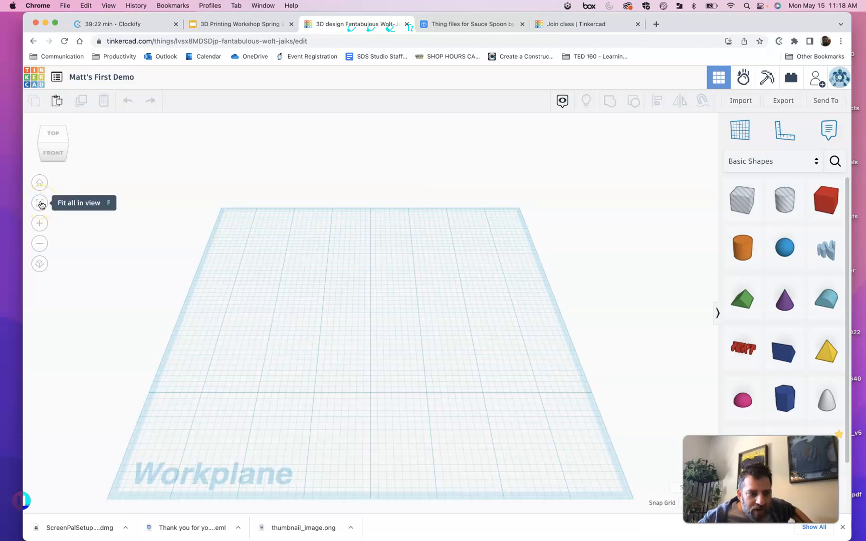
{"action": "scroll", "coordinate": [385, 302], "scroll_direction": "up", "scroll_amount": 5}
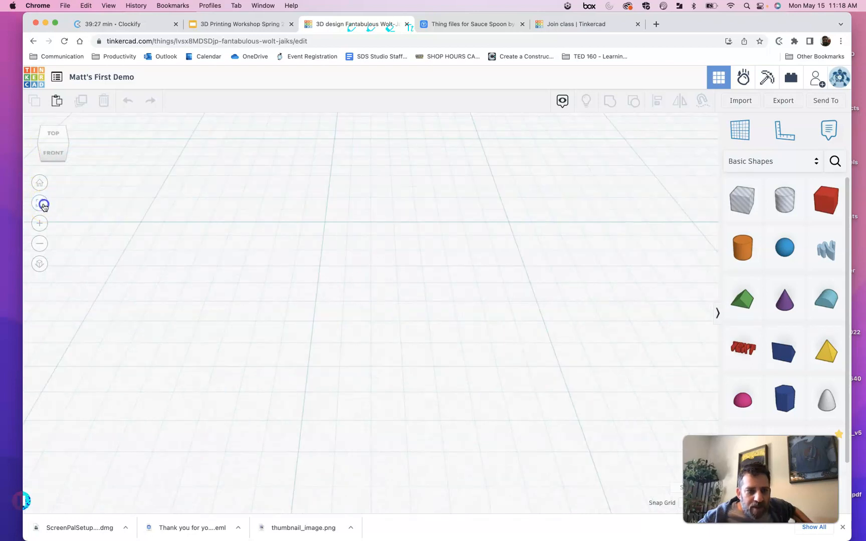
{"action": "left_click", "coordinate": [40, 183]}
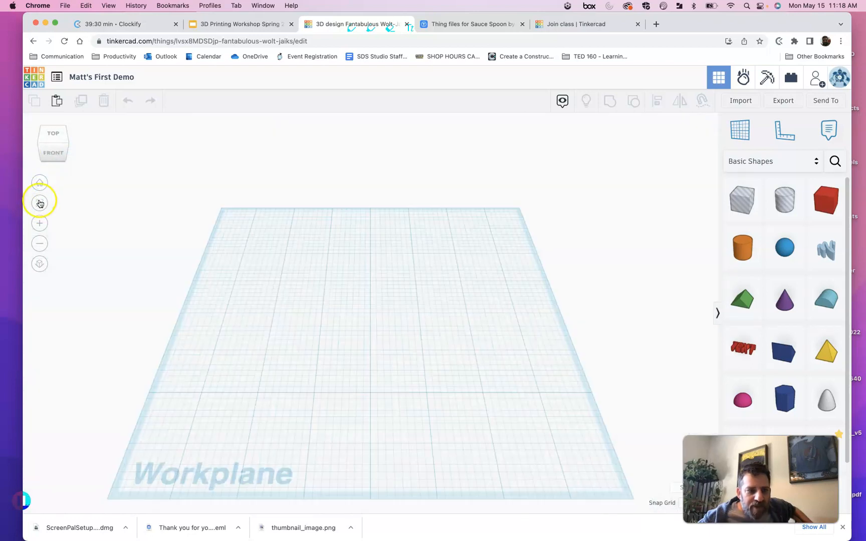
Step: Zoom in and out on the workplane, ending with the whole grid in view
{"action": "left_click", "coordinate": [40, 224]}
{"action": "left_click", "coordinate": [47, 220]}
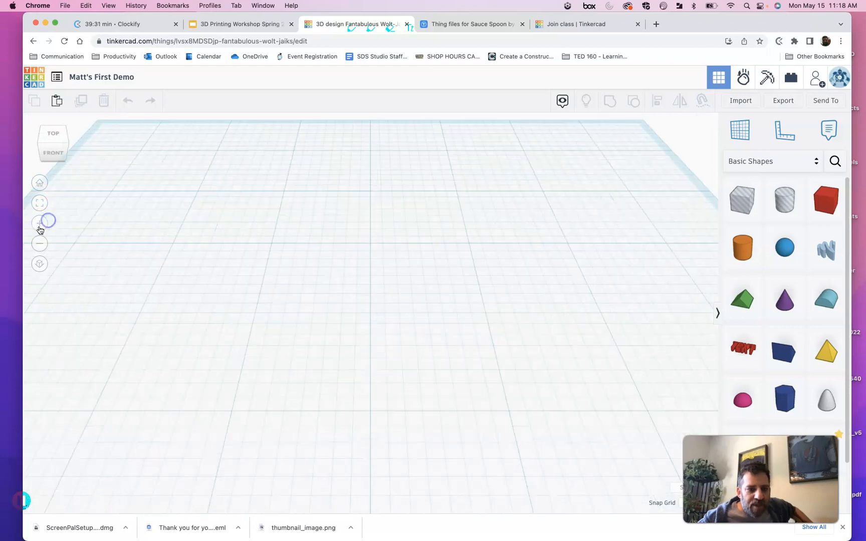
{"action": "left_click", "coordinate": [39, 243]}
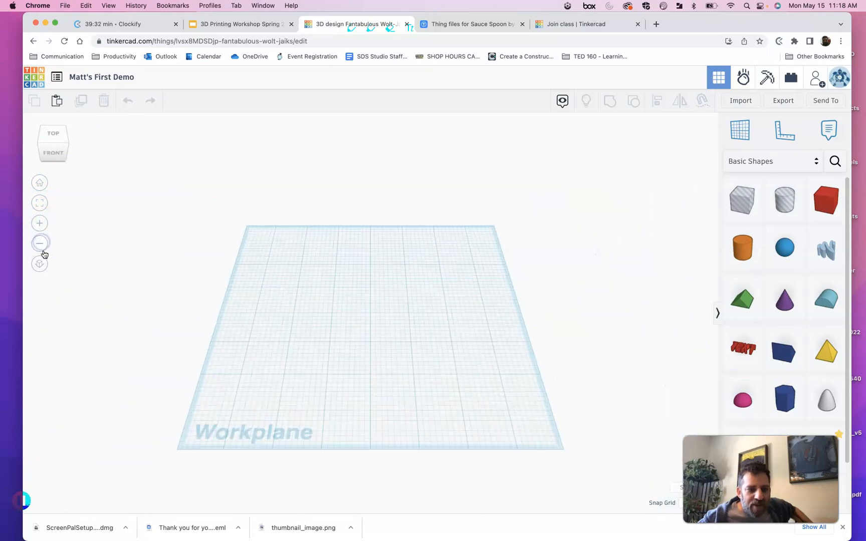
{"action": "scroll", "coordinate": [294, 302], "scroll_direction": "up", "scroll_amount": 5}
{"action": "scroll", "coordinate": [295, 303], "scroll_direction": "down", "scroll_amount": 4}
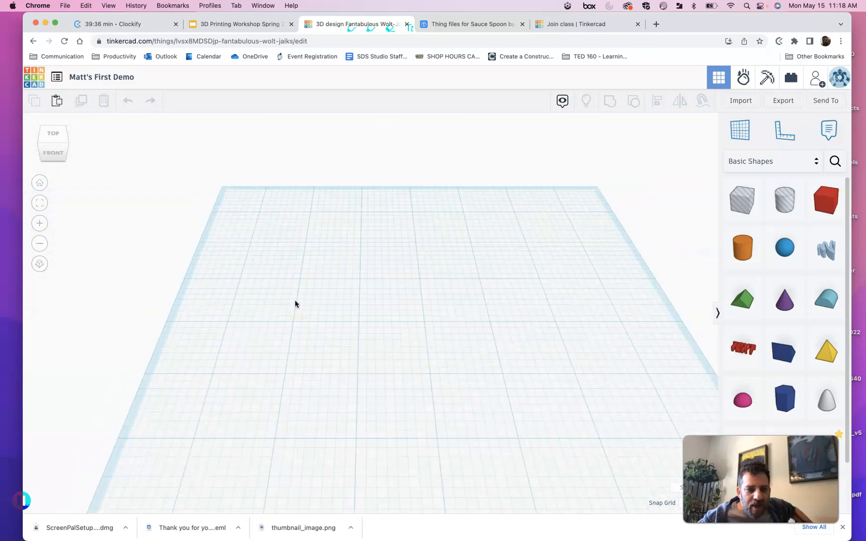
{"action": "scroll", "coordinate": [295, 303], "scroll_direction": "down", "scroll_amount": 4}
{"action": "left_click", "coordinate": [699, 398]}
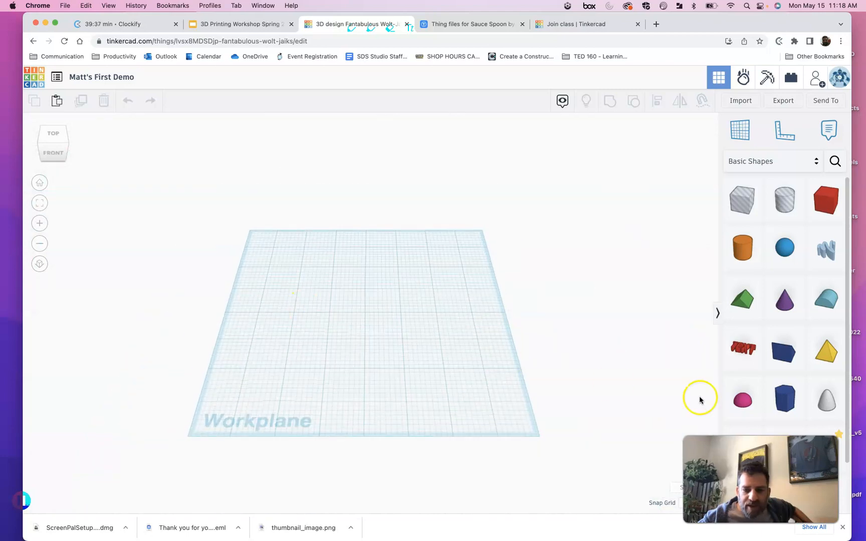
Step: Change the workspace units to Millimeters, keep the Tinkercad (Default) preset and make these settings the default
{"action": "left_click", "coordinate": [627, 400]}
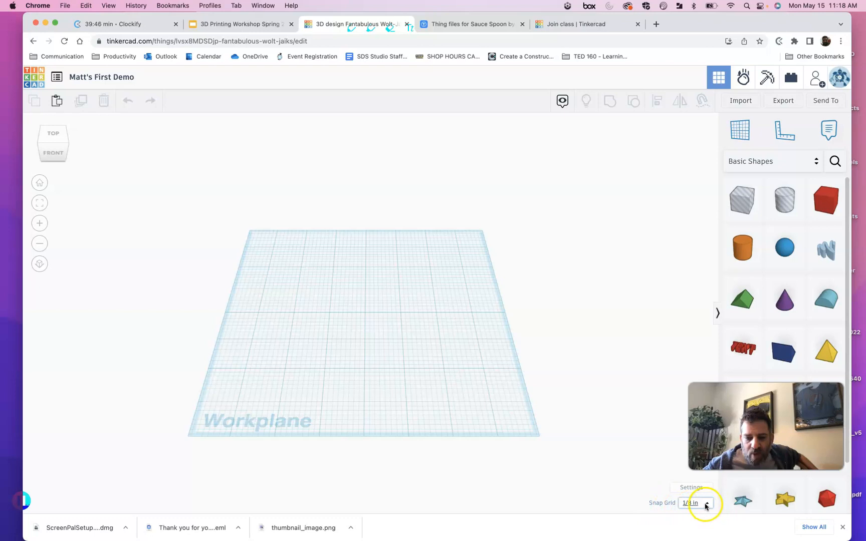
{"action": "left_click", "coordinate": [697, 488]}
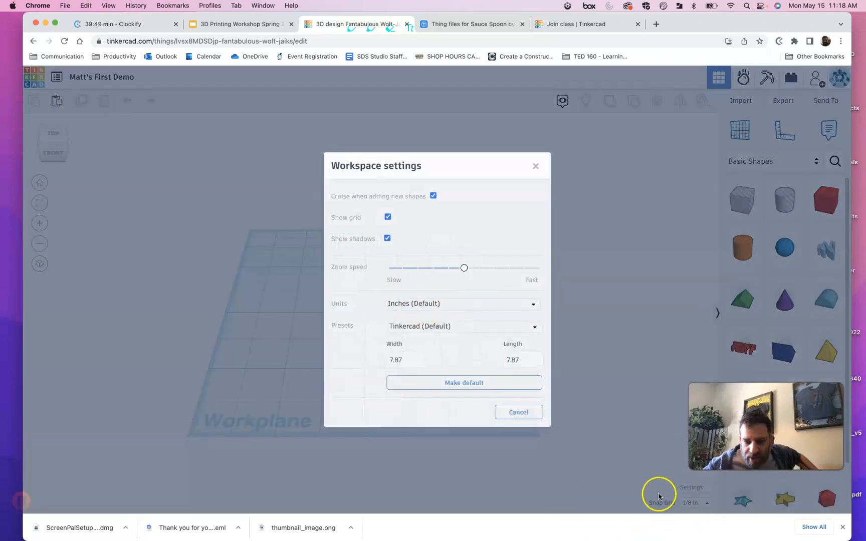
{"action": "left_click", "coordinate": [534, 304]}
{"action": "left_click", "coordinate": [489, 319]}
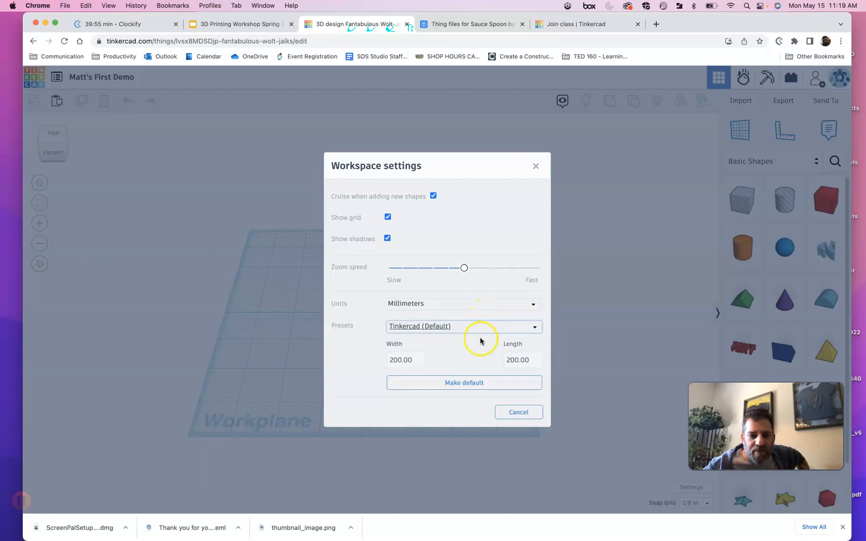
{"action": "left_click", "coordinate": [505, 381]}
{"action": "left_click", "coordinate": [609, 354]}
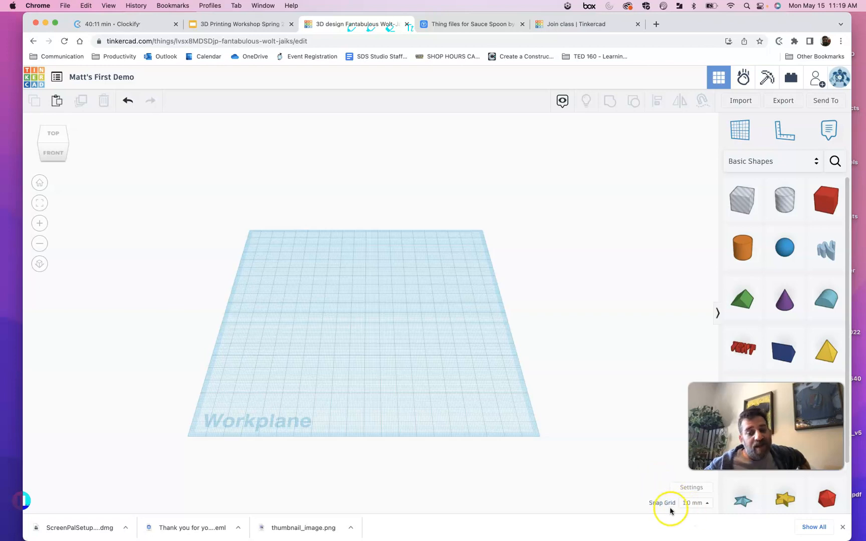
Step: Compare the snap grid options against the workplane grid and set the snap grid to 5.0 mm
{"action": "left_click", "coordinate": [689, 504]}
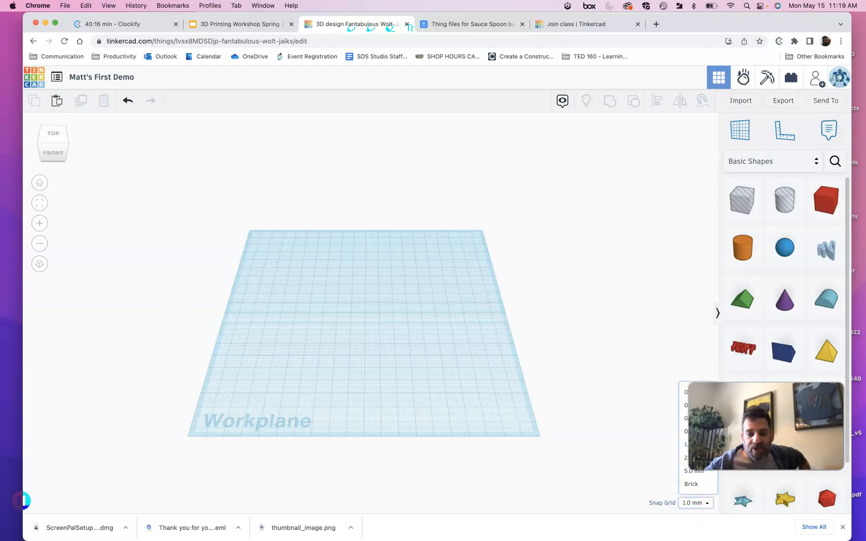
{"action": "left_click_drag", "start_coordinate": [776, 427], "coordinate": [759, 94]}
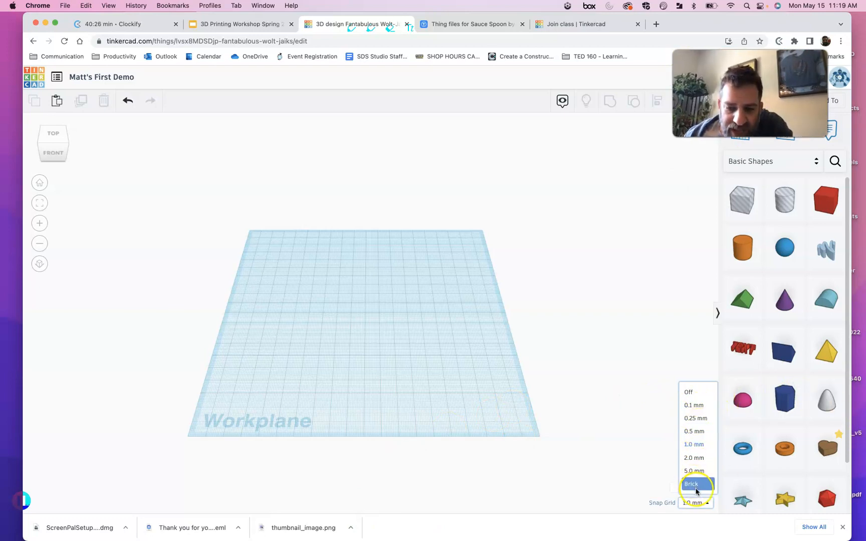
{"action": "scroll", "coordinate": [372, 378], "scroll_direction": "up", "scroll_amount": 10}
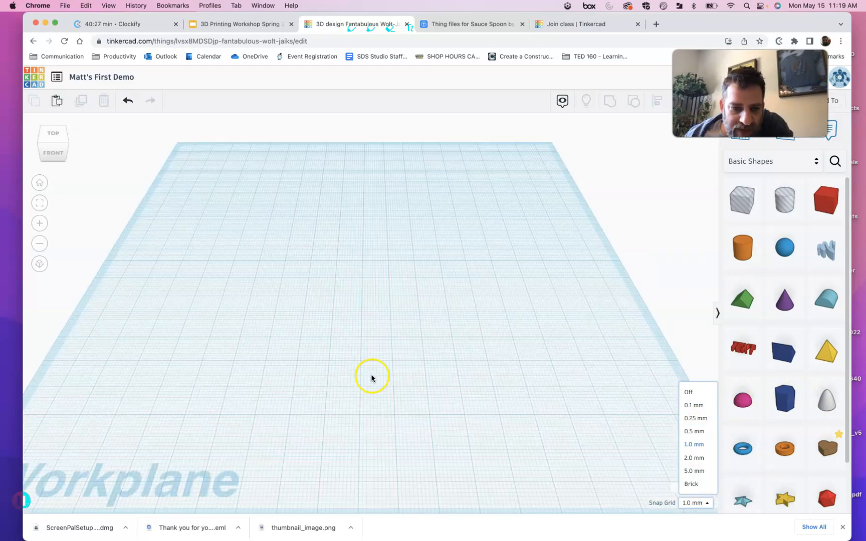
{"action": "scroll", "coordinate": [372, 378], "scroll_direction": "down", "scroll_amount": 10}
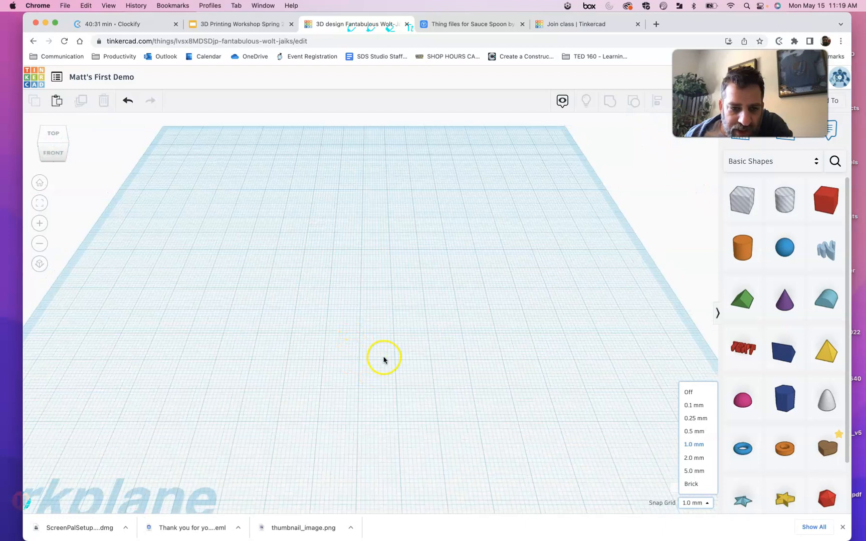
{"action": "scroll", "coordinate": [373, 348], "scroll_direction": "up", "scroll_amount": 6}
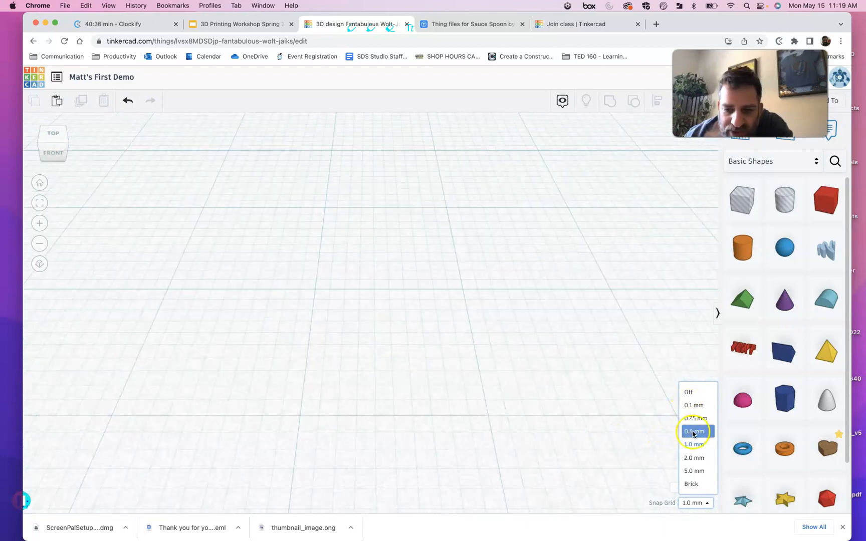
{"action": "left_click", "coordinate": [697, 474]}
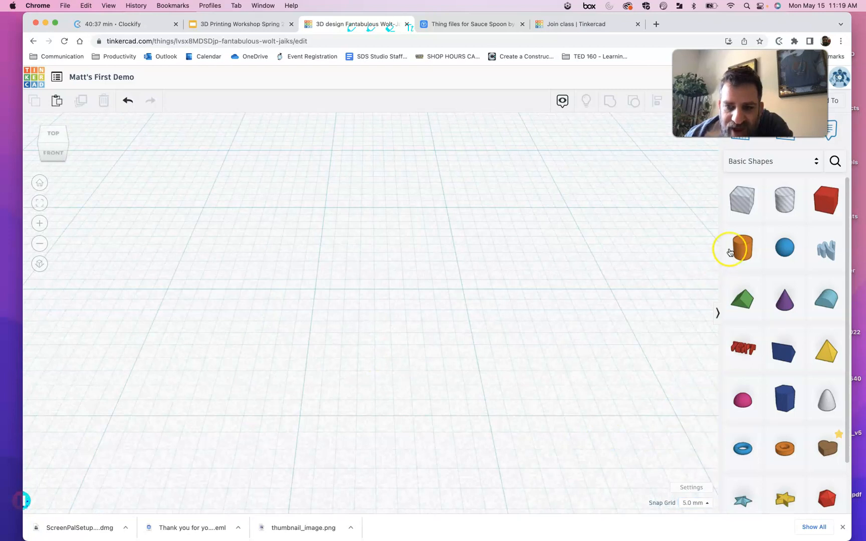
Step: Place a solid red box on the workplane and try moving it in snap-grid increments
{"action": "mouse_move", "coordinate": [834, 202]}
{"action": "left_mouse_down"}
{"action": "mouse_move", "coordinate": [596, 207]}
{"action": "mouse_move", "coordinate": [454, 302]}
{"action": "mouse_move", "coordinate": [404, 290]}
{"action": "mouse_move", "coordinate": [323, 290]}
{"action": "mouse_move", "coordinate": [368, 295]}
{"action": "left_mouse_up"}
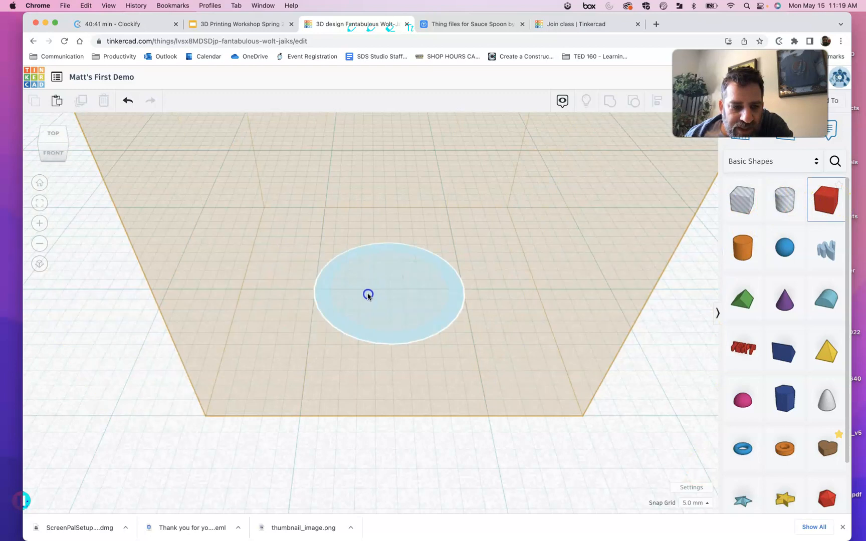
{"action": "left_click_drag", "start_coordinate": [262, 347], "coordinate": [260, 349]}
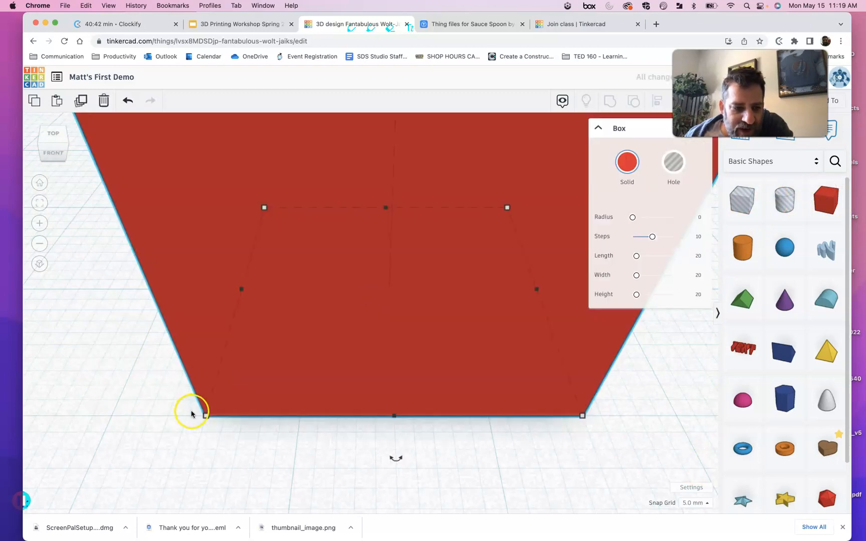
{"action": "left_click_drag", "start_coordinate": [336, 335], "coordinate": [368, 348]}
Step: Set the snap grid to 1.0 mm with the box still selected
{"action": "left_click", "coordinate": [696, 503]}
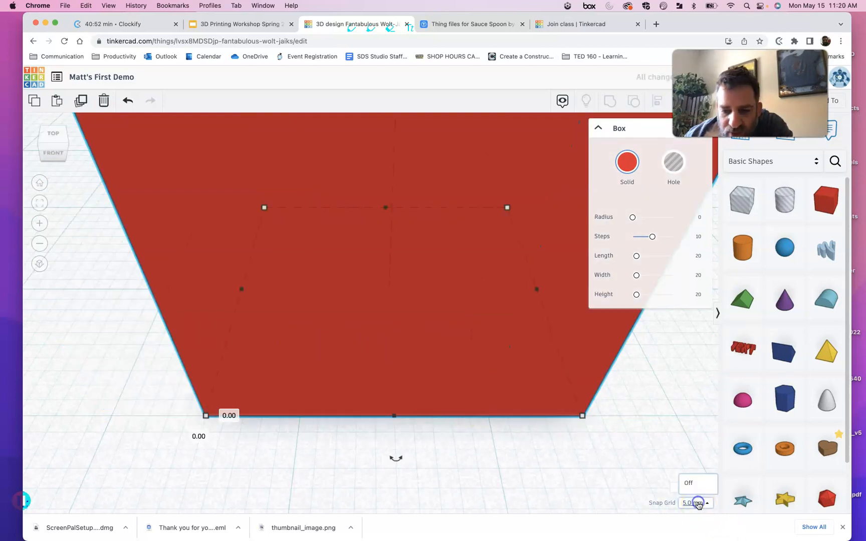
{"action": "left_click", "coordinate": [699, 444]}
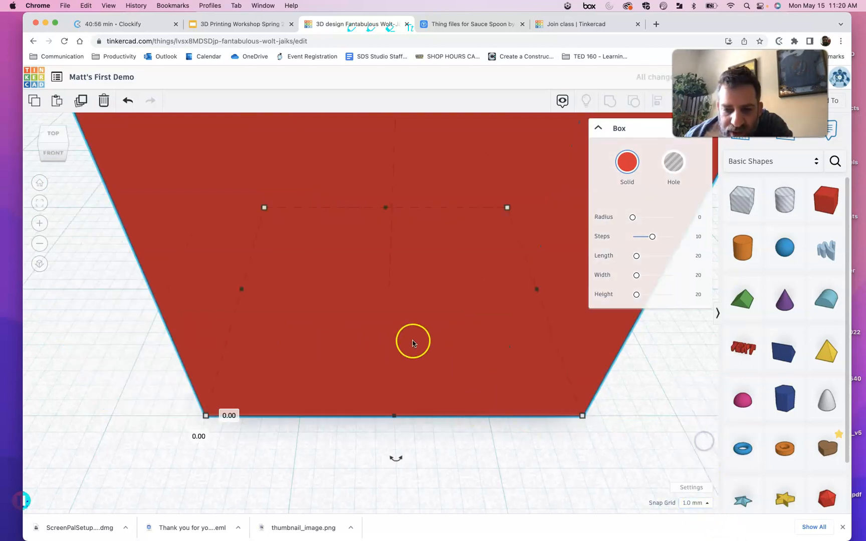
Step: Move the box 1 mm sideways, then set the snap grid to 0.1 mm and try moving the box again
{"action": "left_click_drag", "start_coordinate": [385, 329], "coordinate": [408, 328]}
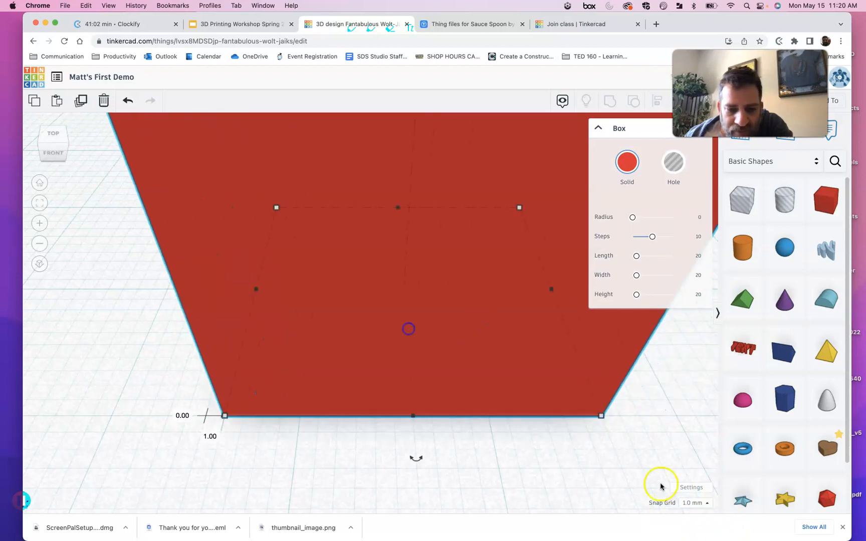
{"action": "left_click", "coordinate": [699, 506]}
{"action": "left_click", "coordinate": [691, 406]}
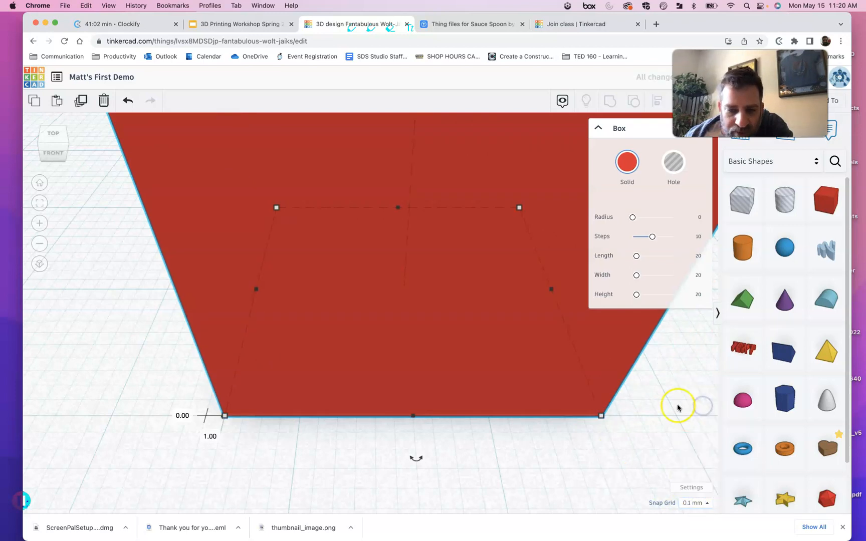
{"action": "mouse_move", "coordinate": [434, 359]}
{"action": "left_mouse_down"}
{"action": "mouse_move", "coordinate": [465, 359]}
{"action": "mouse_move", "coordinate": [446, 359]}
{"action": "left_mouse_up"}
Step: Try moving the box with the snap grid set to Off, and again with it set to 0.5 mm
{"action": "left_click", "coordinate": [694, 503]}
{"action": "left_click", "coordinate": [687, 392]}
{"action": "left_click_drag", "start_coordinate": [391, 324], "coordinate": [431, 294]}
{"action": "left_click", "coordinate": [694, 503]}
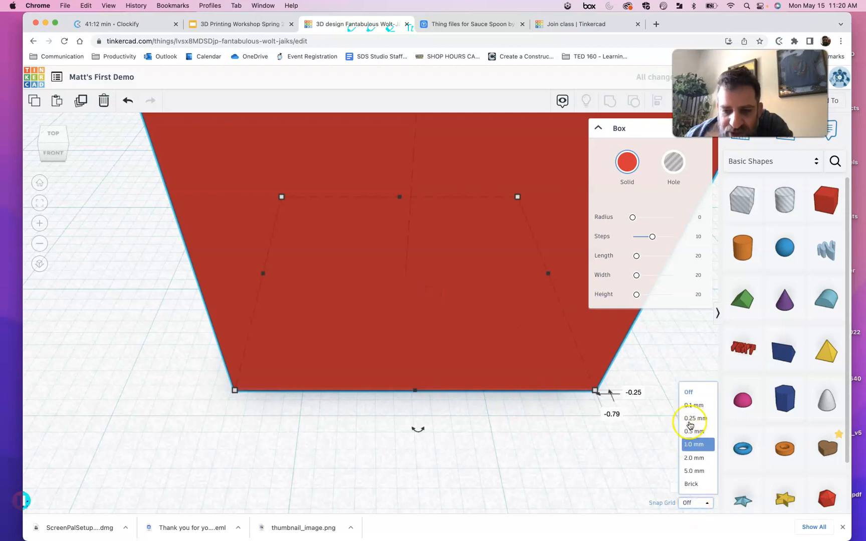
{"action": "left_click", "coordinate": [693, 431]}
{"action": "left_click_drag", "start_coordinate": [299, 297], "coordinate": [283, 307]}
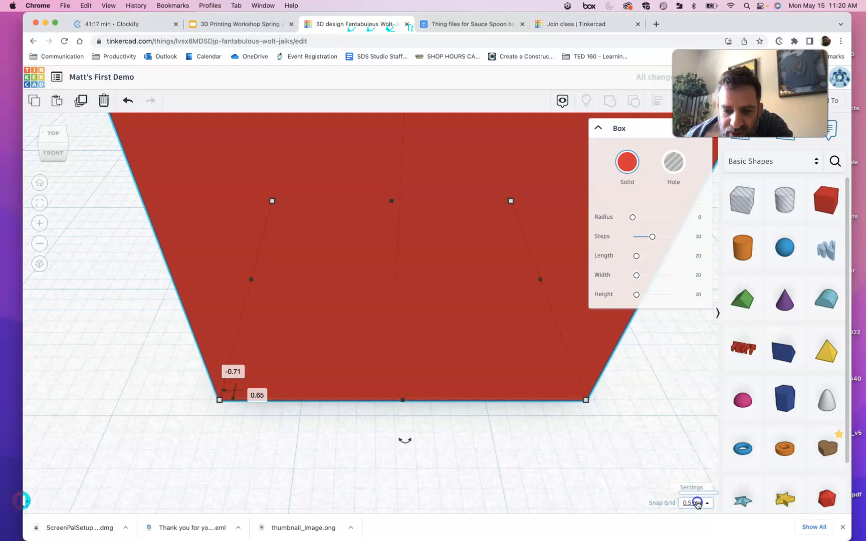
Step: Set the snap grid back to 1.0 mm, test it by nudging the box, and delete the box
{"action": "left_click", "coordinate": [693, 503]}
{"action": "left_click", "coordinate": [697, 443]}
{"action": "mouse_move", "coordinate": [441, 329]}
{"action": "left_mouse_down"}
{"action": "mouse_move", "coordinate": [440, 344]}
{"action": "mouse_move", "coordinate": [411, 342]}
{"action": "mouse_move", "coordinate": [461, 345]}
{"action": "mouse_move", "coordinate": [451, 331]}
{"action": "left_mouse_up"}
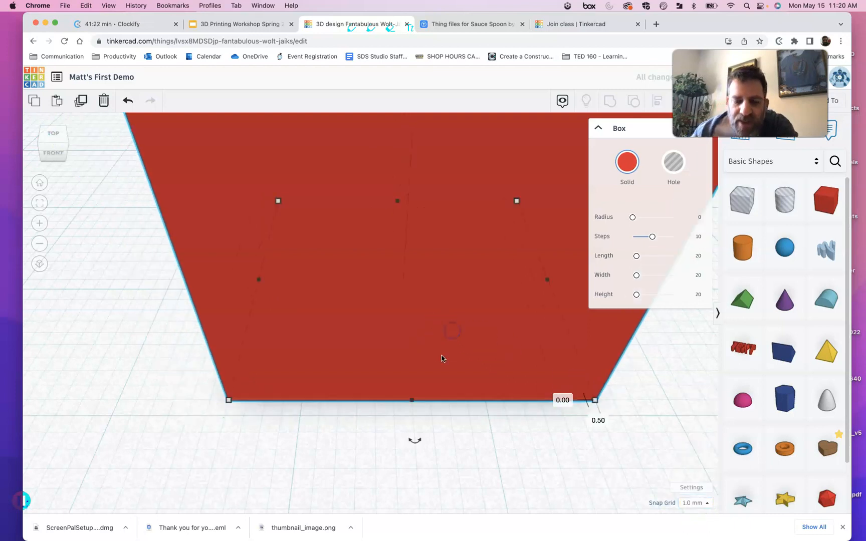
{"action": "scroll", "coordinate": [375, 329], "scroll_direction": "down", "scroll_amount": 5}
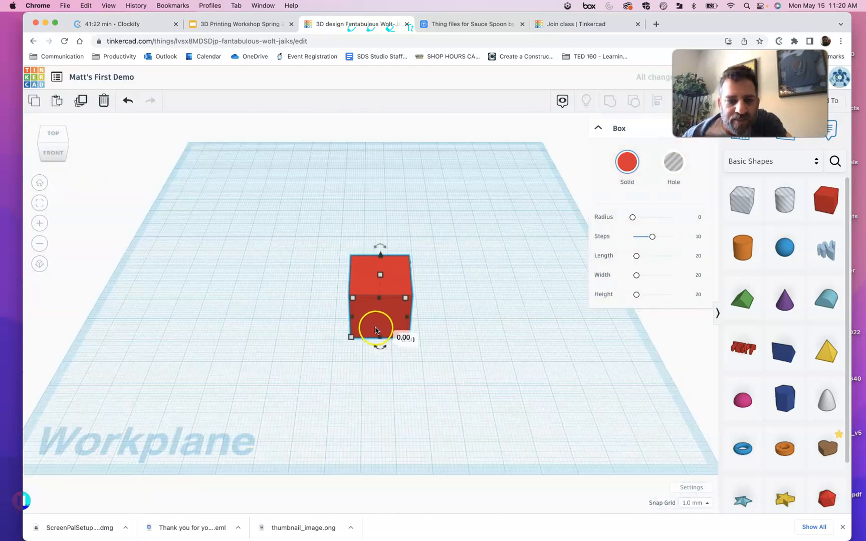
{"action": "key", "text": "Delete"}
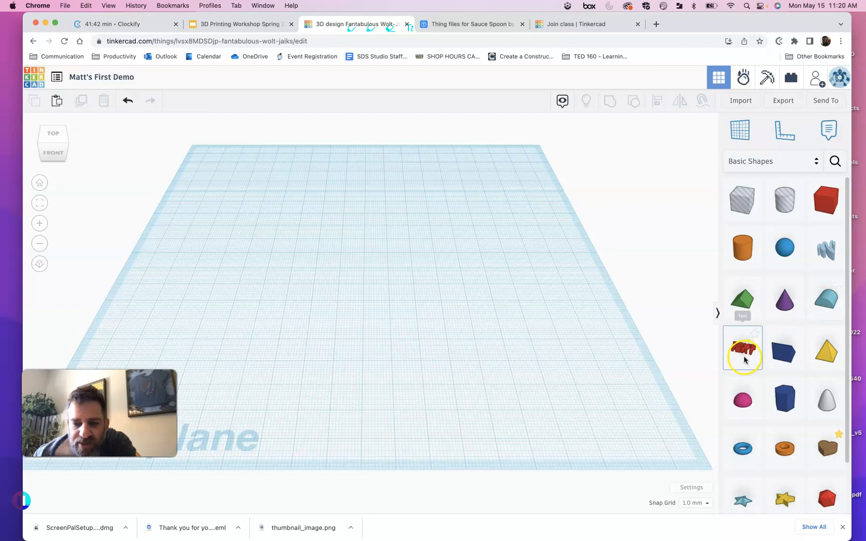
Step: Browse the Basic Shapes, Creatures & Characters and Structures & Scenery collections, and return to Basic Shapes
{"action": "scroll", "coordinate": [756, 392], "scroll_direction": "down", "scroll_amount": 1}
{"action": "scroll", "coordinate": [756, 390], "scroll_direction": "down", "scroll_amount": 2}
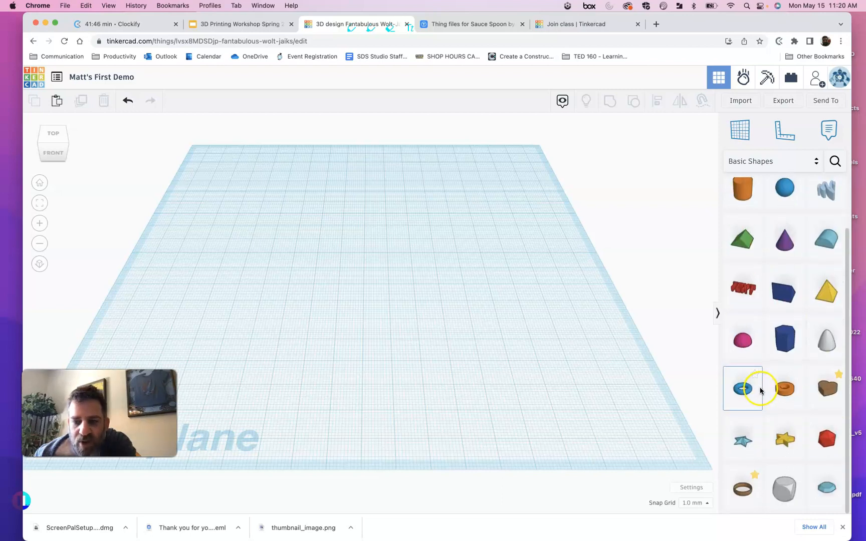
{"action": "scroll", "coordinate": [758, 389], "scroll_direction": "up", "scroll_amount": 3}
{"action": "left_click", "coordinate": [815, 161]}
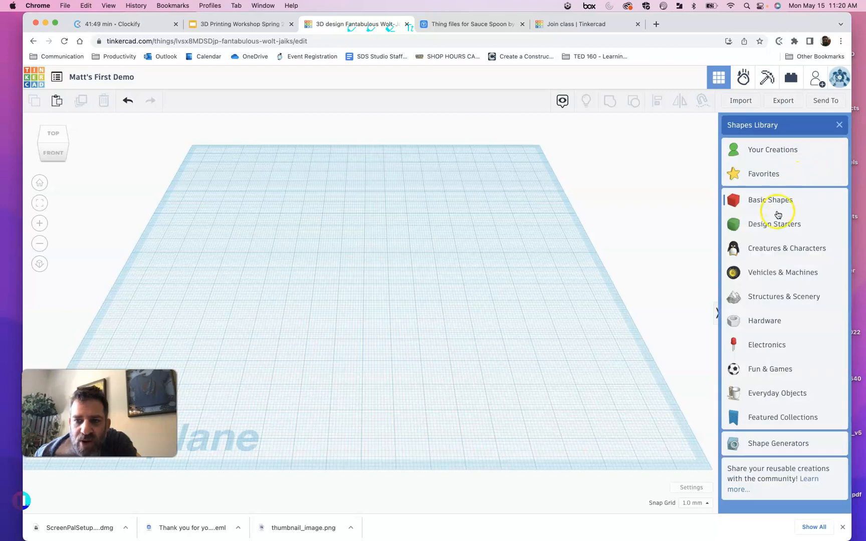
{"action": "left_click", "coordinate": [774, 249]}
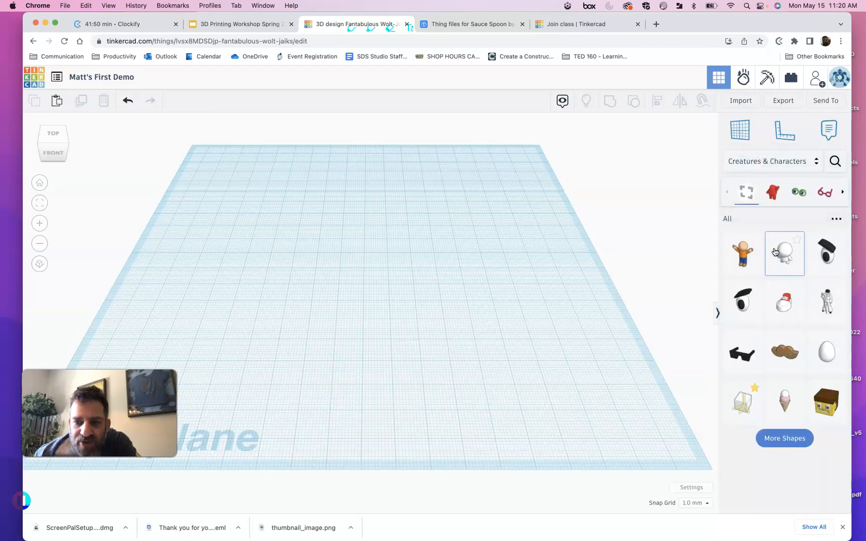
{"action": "left_click", "coordinate": [812, 164]}
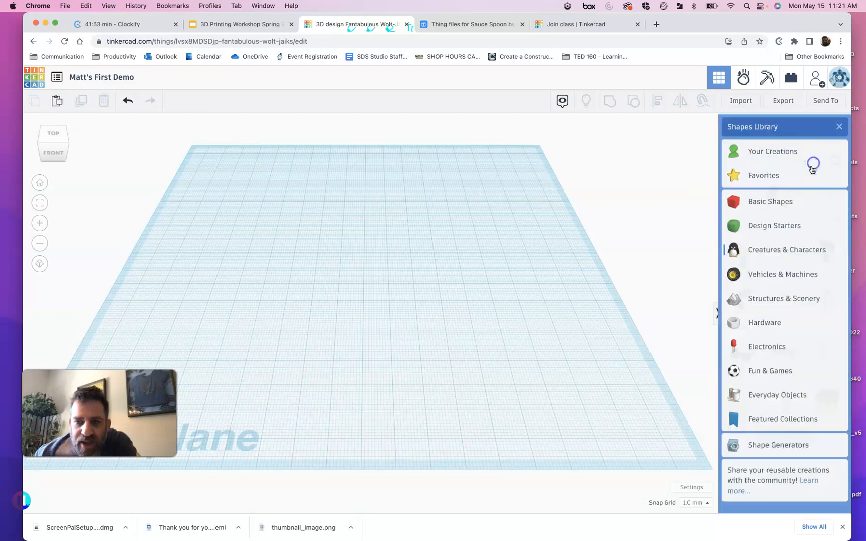
{"action": "left_click", "coordinate": [781, 300]}
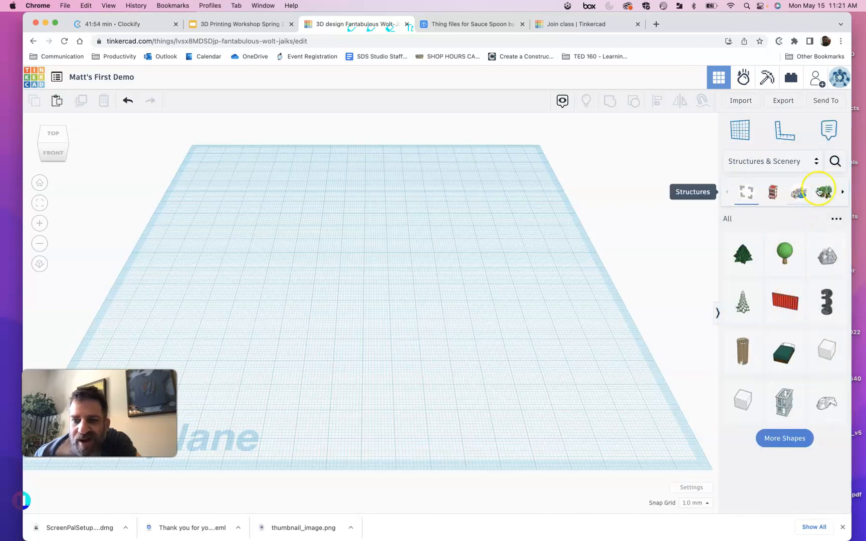
{"action": "left_click", "coordinate": [813, 158]}
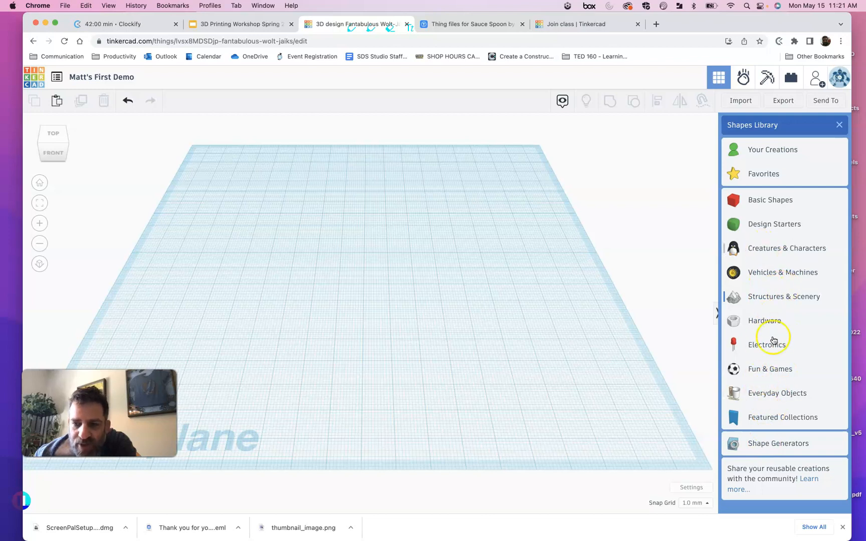
{"action": "left_click", "coordinate": [758, 200]}
Step: Look through the Design Starters and Creatures & Characters collections, returning to Basic Shapes after each
{"action": "left_click", "coordinate": [783, 162]}
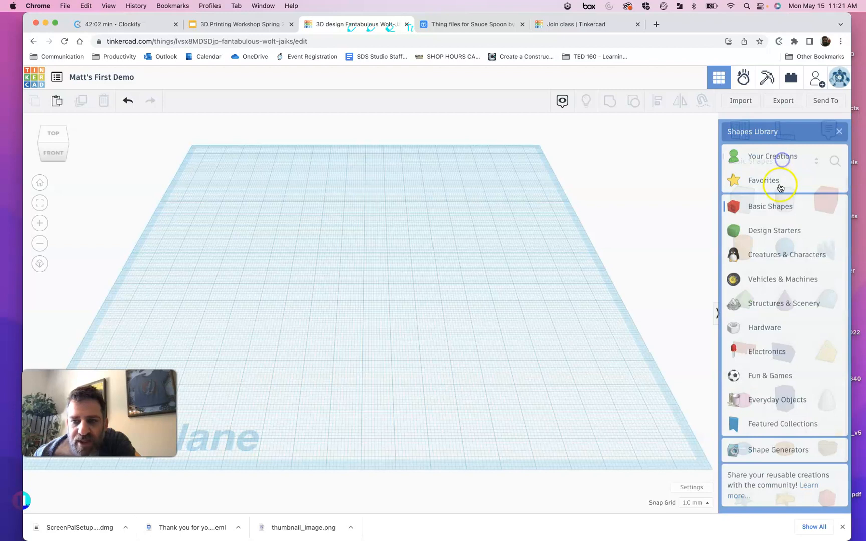
{"action": "left_click", "coordinate": [778, 231]}
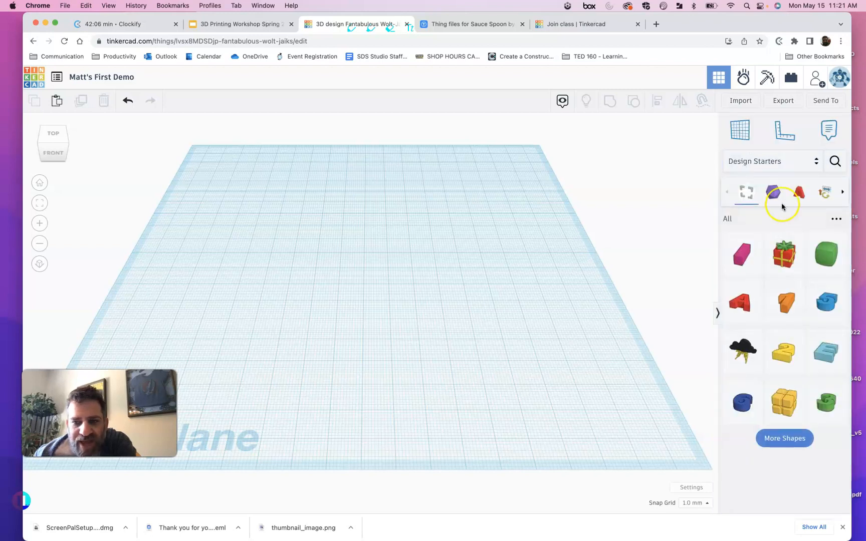
{"action": "left_click", "coordinate": [764, 161]}
{"action": "left_click", "coordinate": [764, 201]}
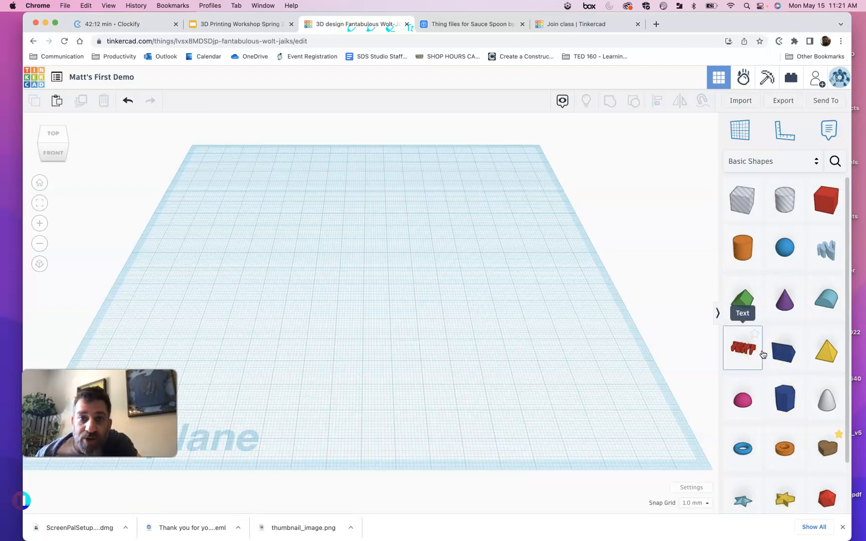
{"action": "left_click", "coordinate": [784, 161]}
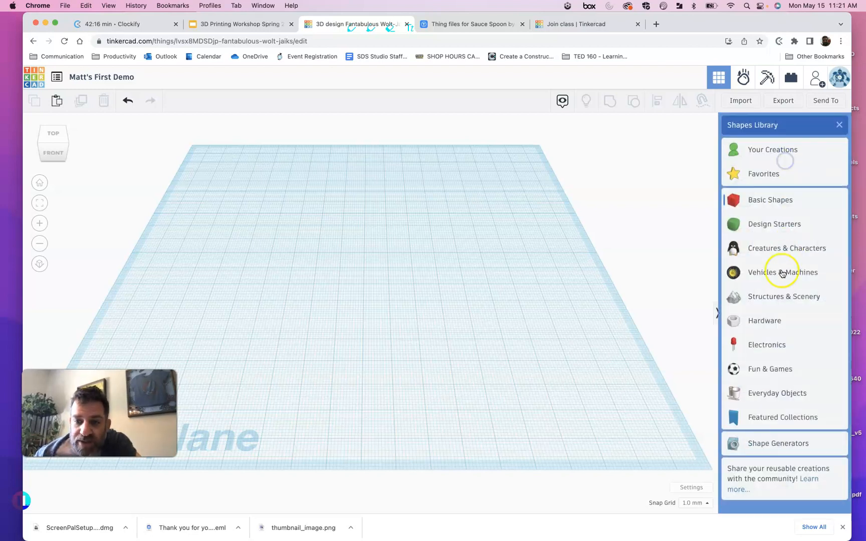
{"action": "left_click", "coordinate": [781, 246]}
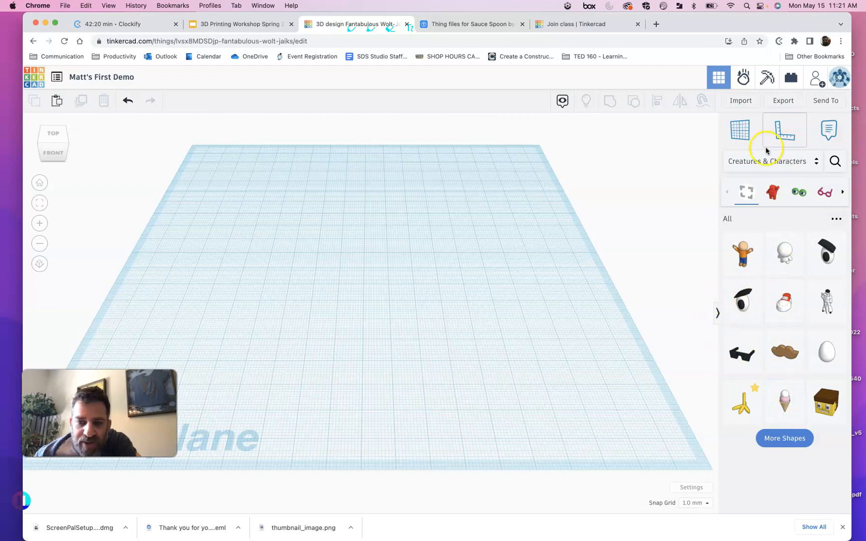
{"action": "left_click", "coordinate": [770, 163]}
{"action": "left_click", "coordinate": [765, 201]}
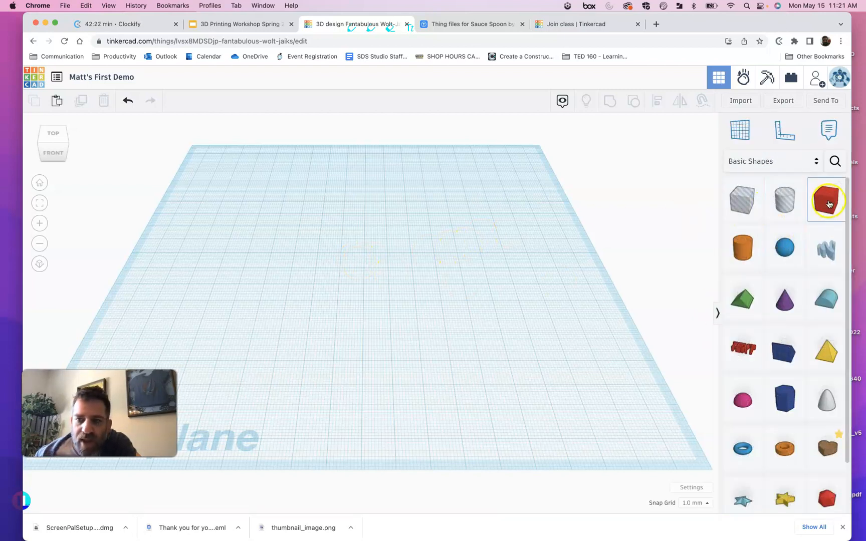
Step: Place a solid red box near the middle of the workplane and examine its handles from several sides
{"action": "left_click_drag", "start_coordinate": [785, 189], "coordinate": [366, 284]}
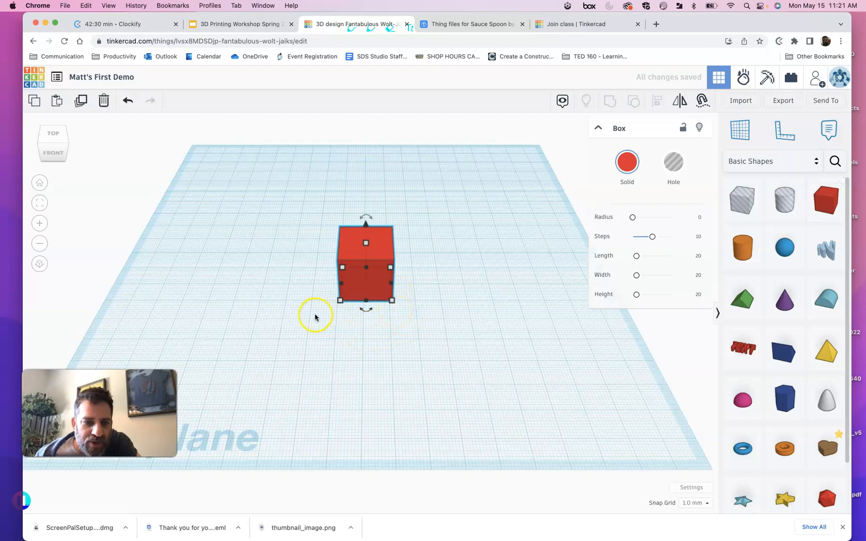
{"action": "left_click_drag", "start_coordinate": [345, 322], "coordinate": [345, 324]}
{"action": "right_click_drag", "start_coordinate": [328, 297], "coordinate": [398, 306]}
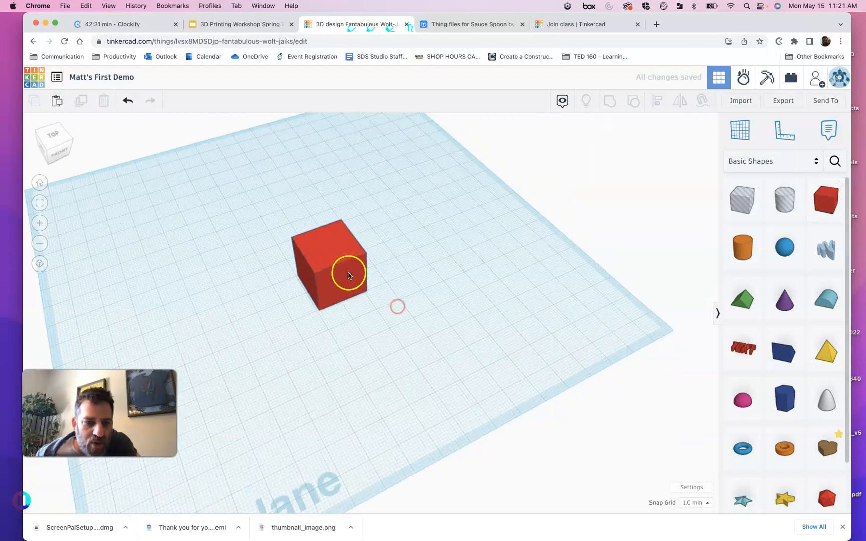
{"action": "left_click", "coordinate": [348, 265]}
{"action": "right_click_drag", "start_coordinate": [373, 357], "coordinate": [452, 315]}
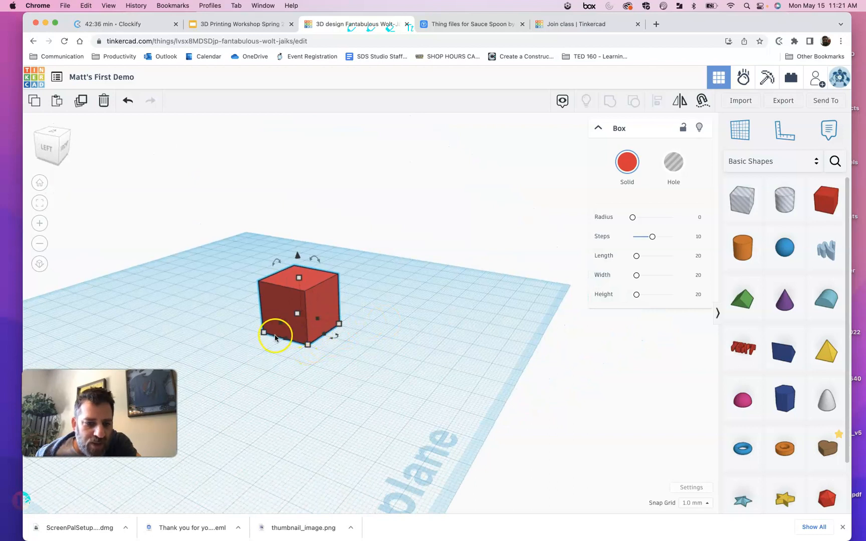
{"action": "right_click_drag", "start_coordinate": [270, 366], "coordinate": [344, 374]}
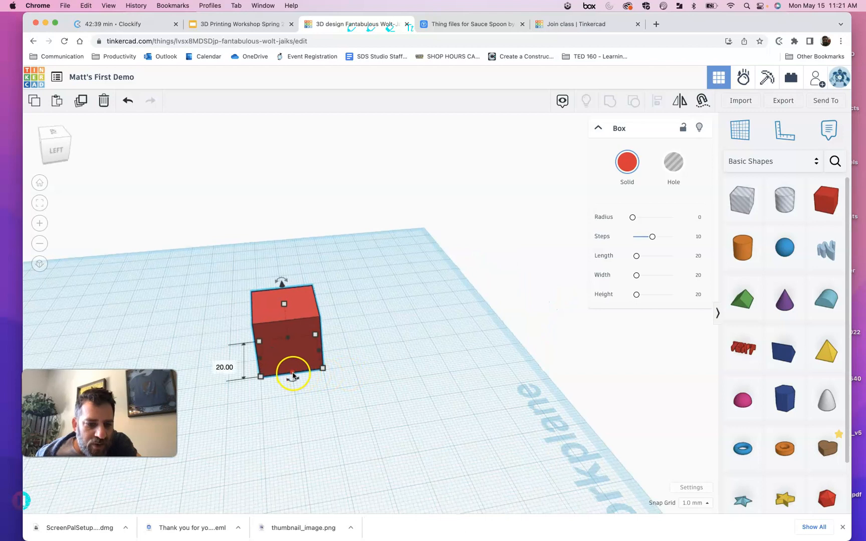
{"action": "right_click_drag", "start_coordinate": [239, 353], "coordinate": [305, 383]}
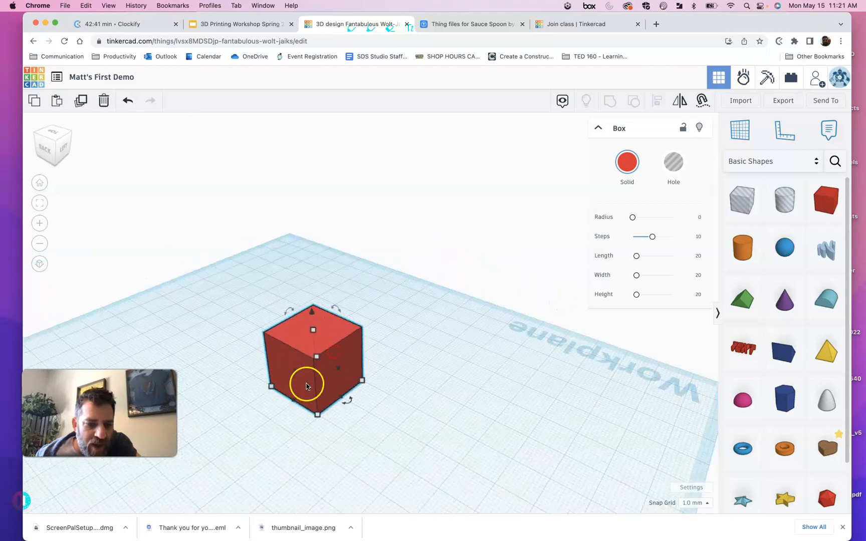
{"action": "right_click_drag", "start_coordinate": [393, 372], "coordinate": [381, 353]}
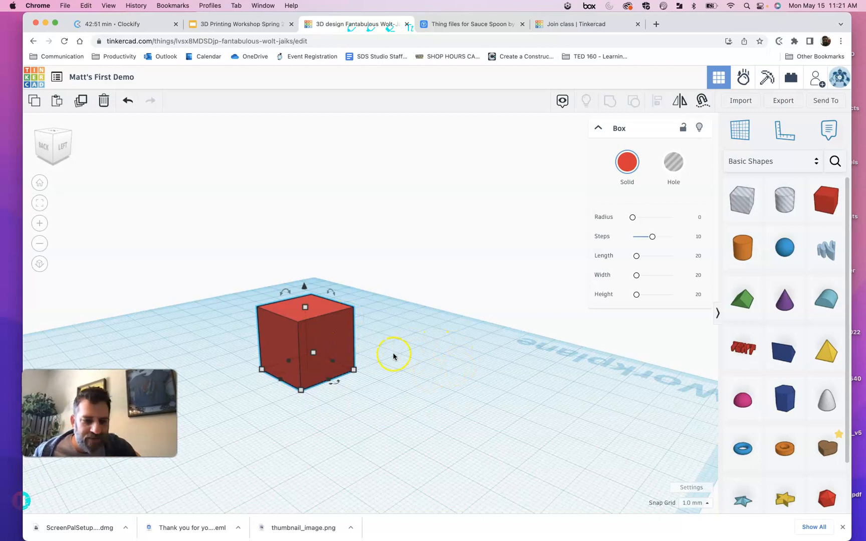
Step: Try stretching the box from a base corner, undo it, and scale the box proportionally to 26 mm per side
{"action": "mouse_move", "coordinate": [353, 370]}
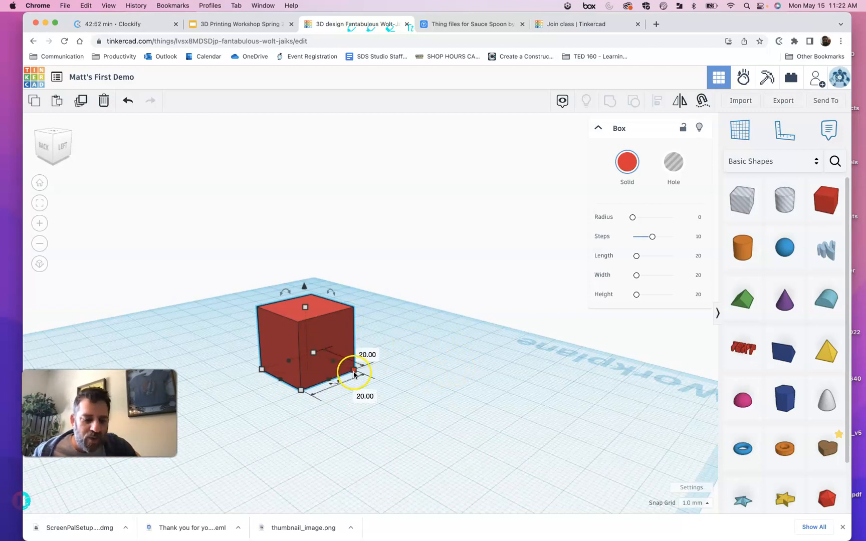
{"action": "left_click_drag", "start_coordinate": [359, 378], "coordinate": [422, 399]}
{"action": "key", "text": "super+z"}
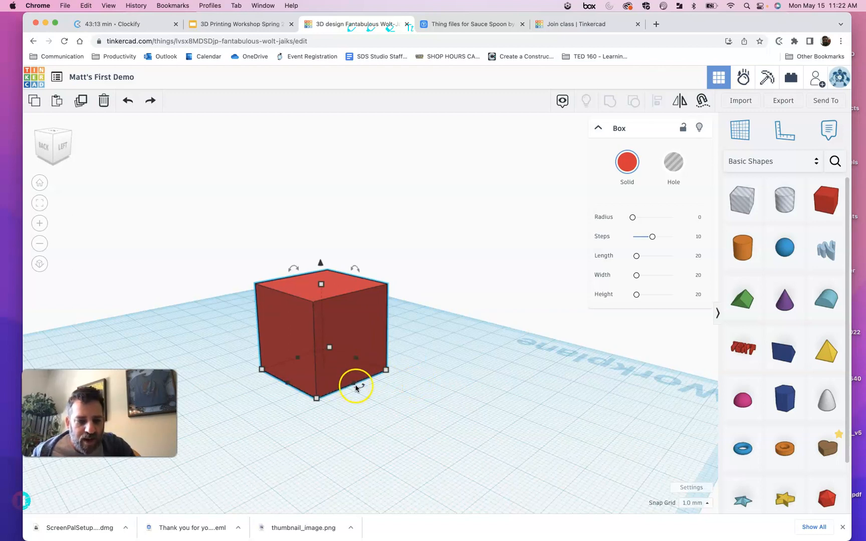
{"action": "left_click_drag", "start_coordinate": [354, 385], "coordinate": [372, 373], "text": "shift"}
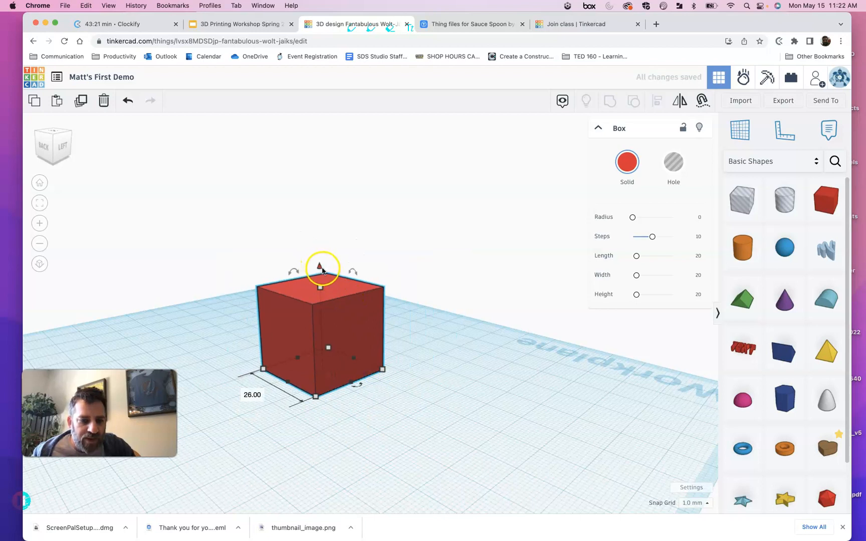
Step: Raise the box 22 mm above the workplane and lower it again by 23 mm
{"action": "left_click_drag", "start_coordinate": [319, 268], "coordinate": [334, 191]}
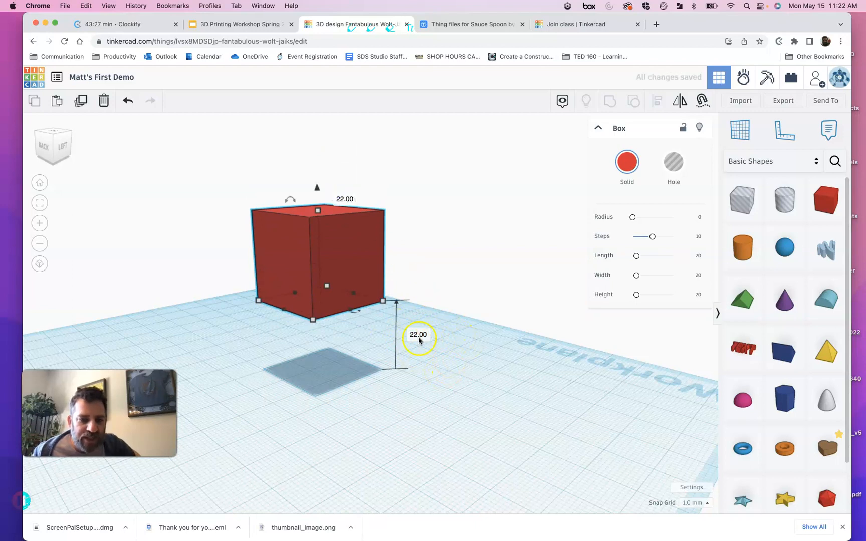
{"action": "left_click_drag", "start_coordinate": [314, 188], "coordinate": [314, 269]}
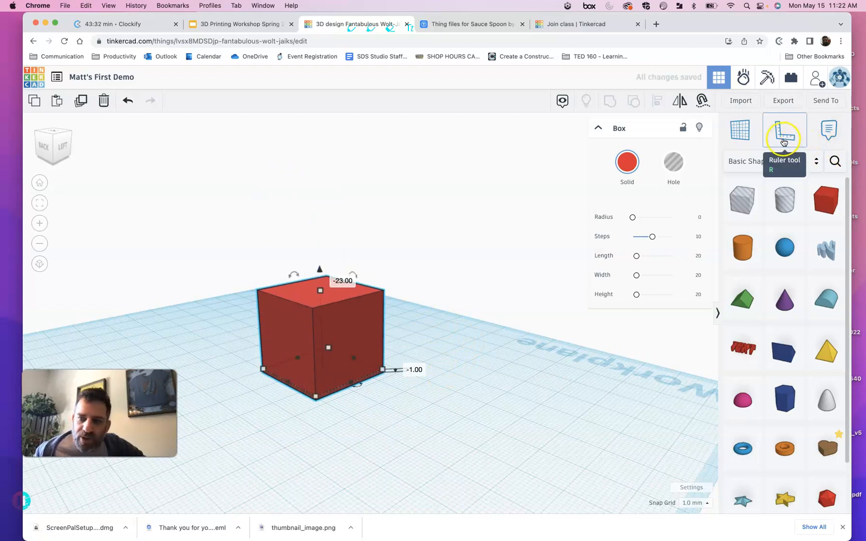
Step: Place a ruler on the workplane near the Workplane label and select the box to show its dimensions and offsets
{"action": "left_click", "coordinate": [762, 138]}
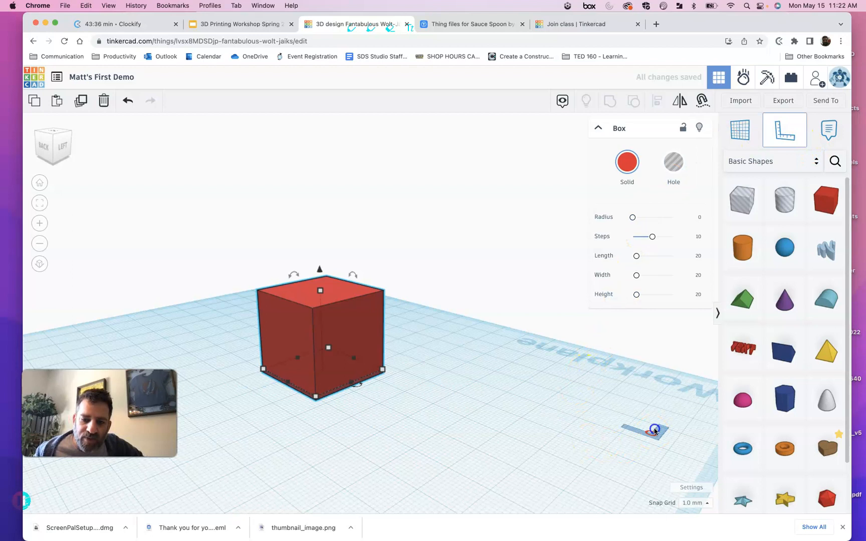
{"action": "left_click", "coordinate": [671, 431]}
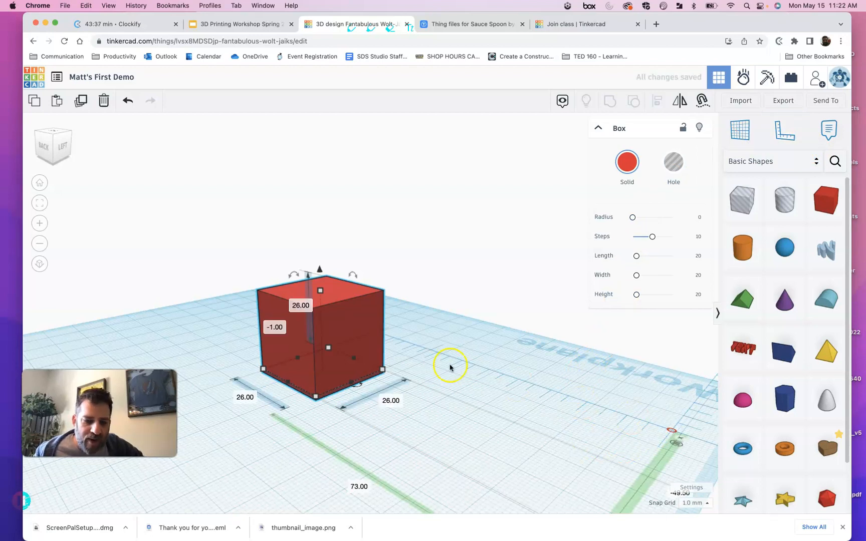
{"action": "left_click", "coordinate": [476, 361]}
{"action": "left_click", "coordinate": [320, 326]}
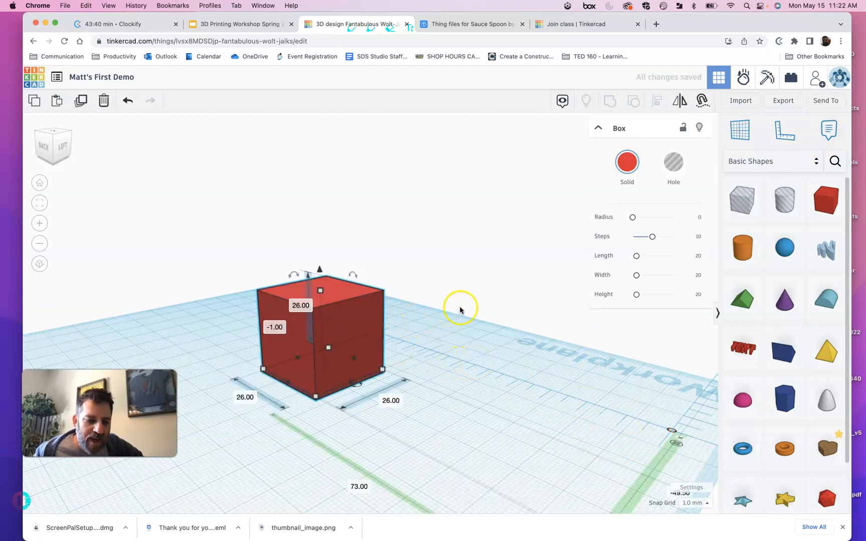
{"action": "left_click", "coordinate": [248, 431]}
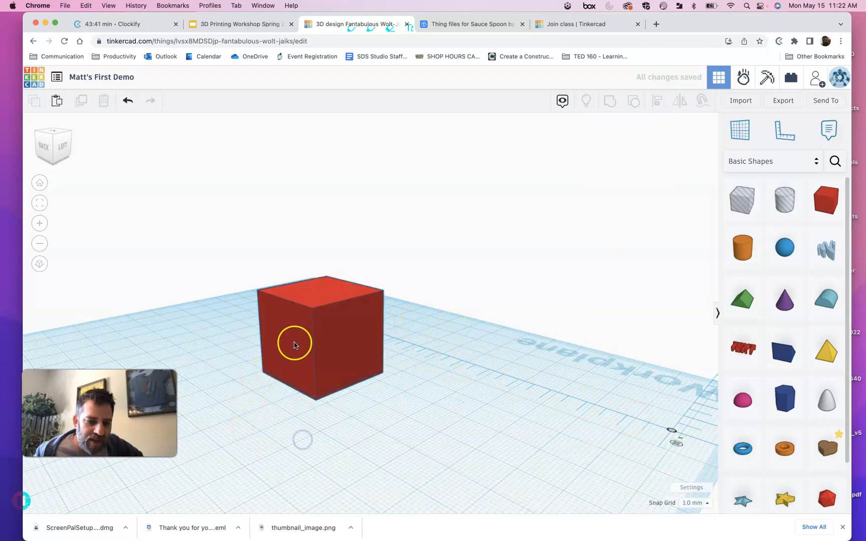
{"action": "left_click", "coordinate": [293, 344]}
{"action": "right_click_drag", "start_coordinate": [237, 320], "coordinate": [351, 326]}
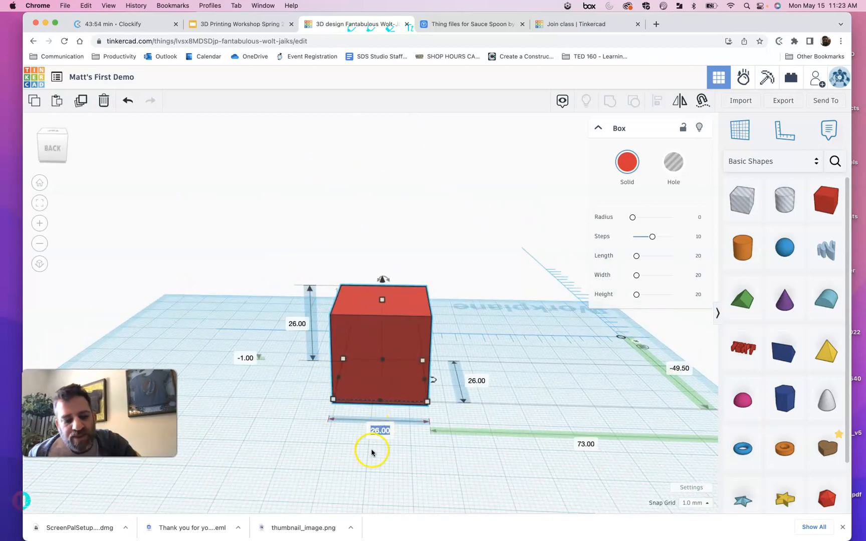
Step: Set the box's width to 50 mm and restore its 26 mm size
{"action": "key", "text": "Return"}
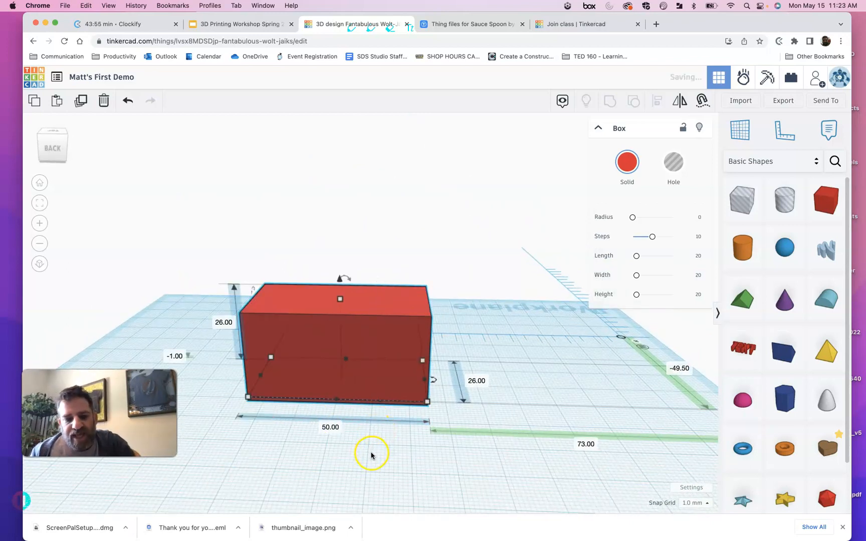
{"action": "left_click", "coordinate": [364, 474]}
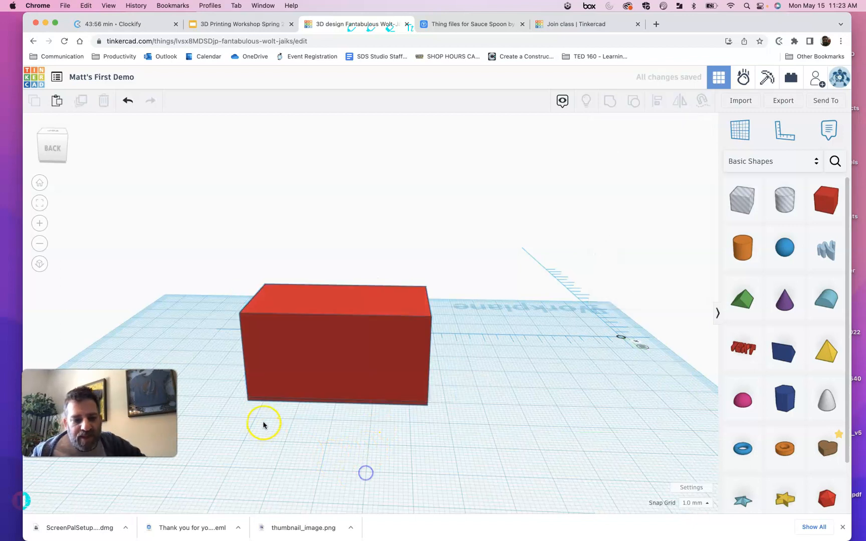
{"action": "left_click", "coordinate": [292, 371]}
{"action": "right_click_drag", "start_coordinate": [286, 457], "coordinate": [302, 440]}
{"action": "left_click_drag", "start_coordinate": [293, 387], "coordinate": [372, 385]}
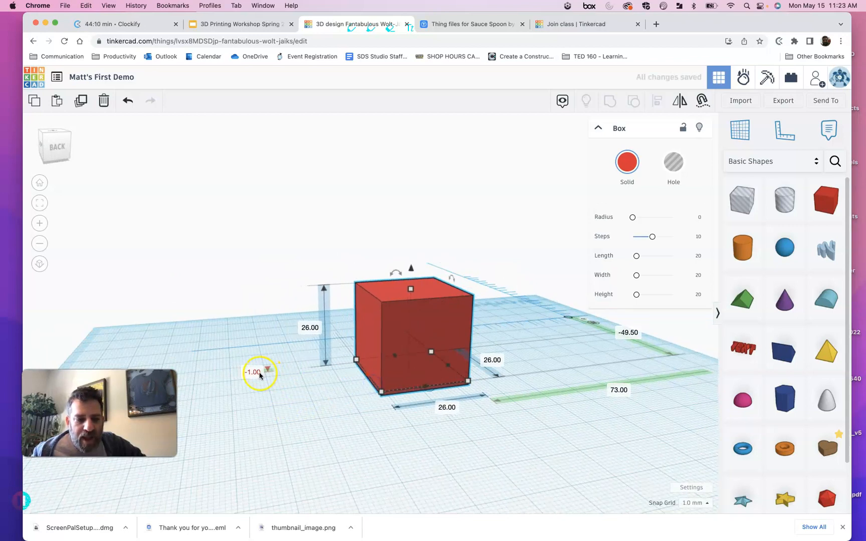
Step: Lift the box off the workplane and set its elevation to 0 mm
{"action": "left_click_drag", "start_coordinate": [410, 273], "coordinate": [425, 242]}
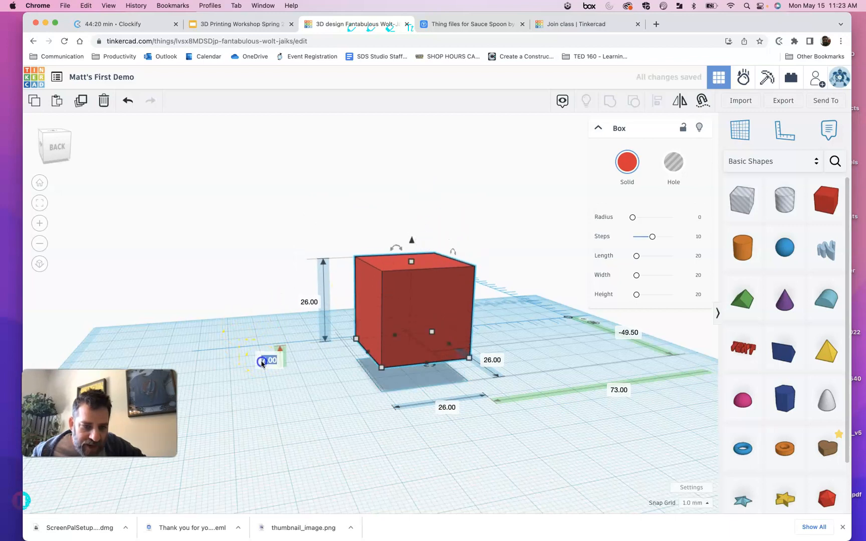
{"action": "type", "text": "0"}
{"action": "key", "text": "Return"}
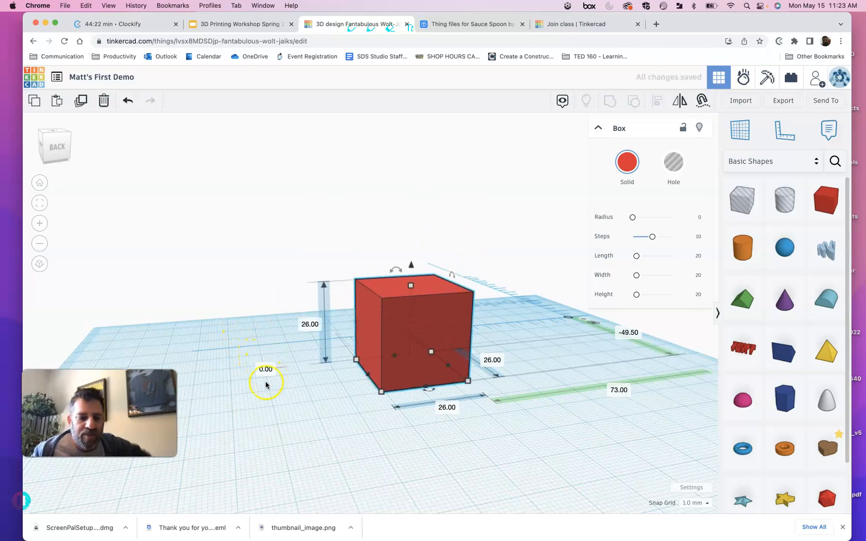
{"action": "left_click", "coordinate": [316, 415]}
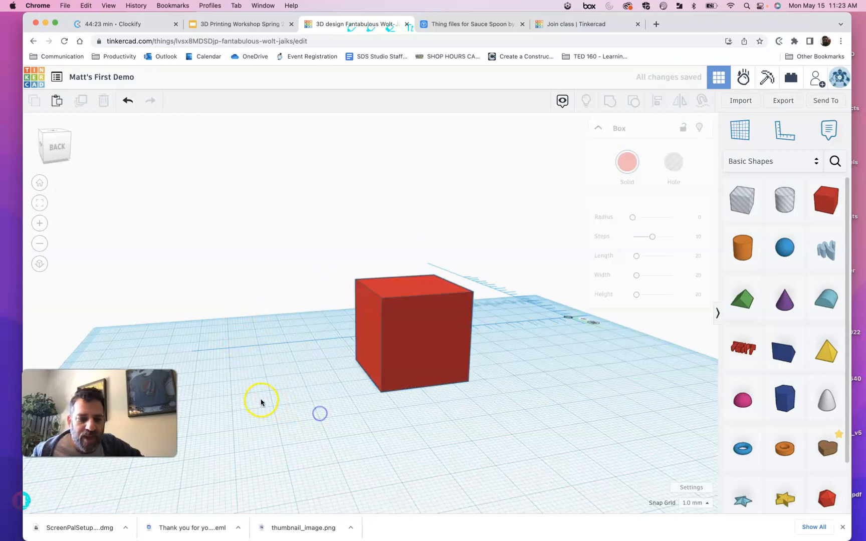
Step: Examine the rotation handles above the box, try rotating it from there, and bring it back to its original orientation
{"action": "left_click", "coordinate": [379, 336]}
{"action": "right_click_drag", "start_coordinate": [216, 361], "coordinate": [577, 358]}
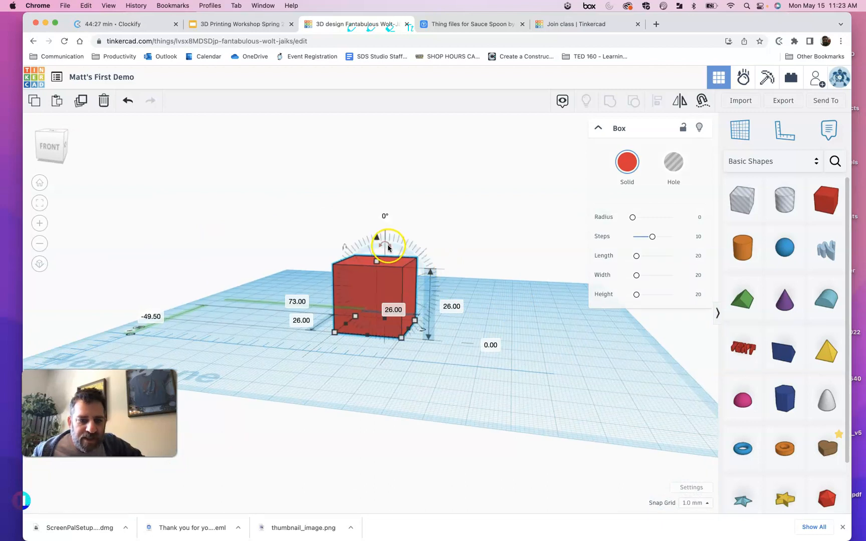
{"action": "left_click", "coordinate": [514, 351]}
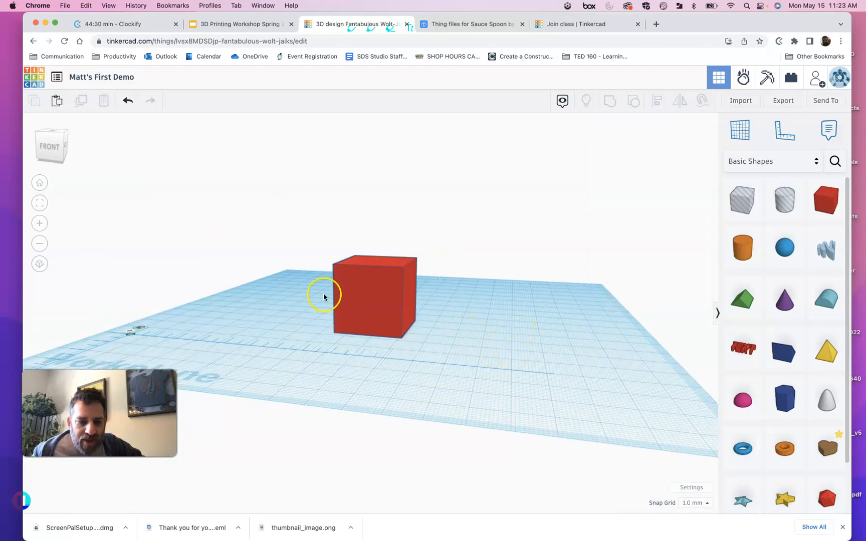
{"action": "left_click", "coordinate": [360, 298]}
{"action": "right_click_drag", "start_coordinate": [550, 340], "coordinate": [162, 321]}
{"action": "left_click_drag", "start_coordinate": [392, 268], "coordinate": [405, 198]}
{"action": "left_click_drag", "start_coordinate": [383, 218], "coordinate": [382, 259]}
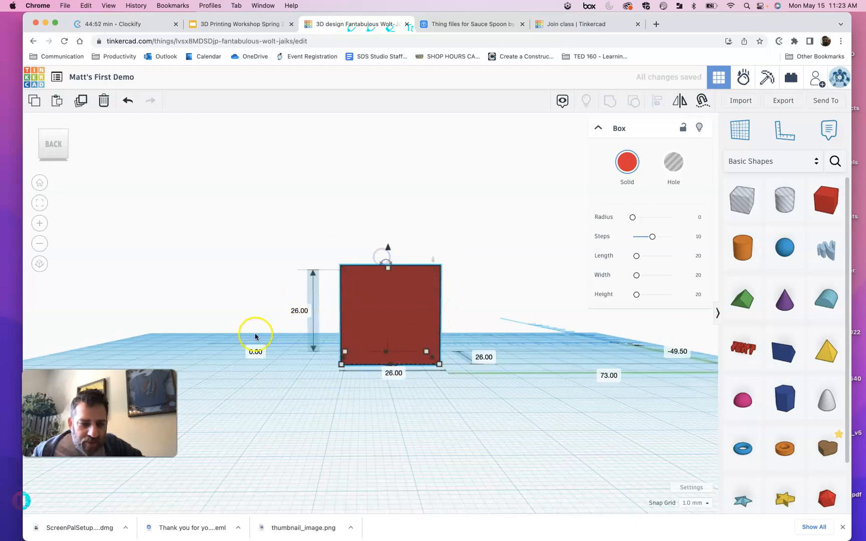
Step: Rotate the box 90° about its vertical axis with the rotation handle at its base
{"action": "right_click_drag", "start_coordinate": [340, 392], "coordinate": [424, 402]}
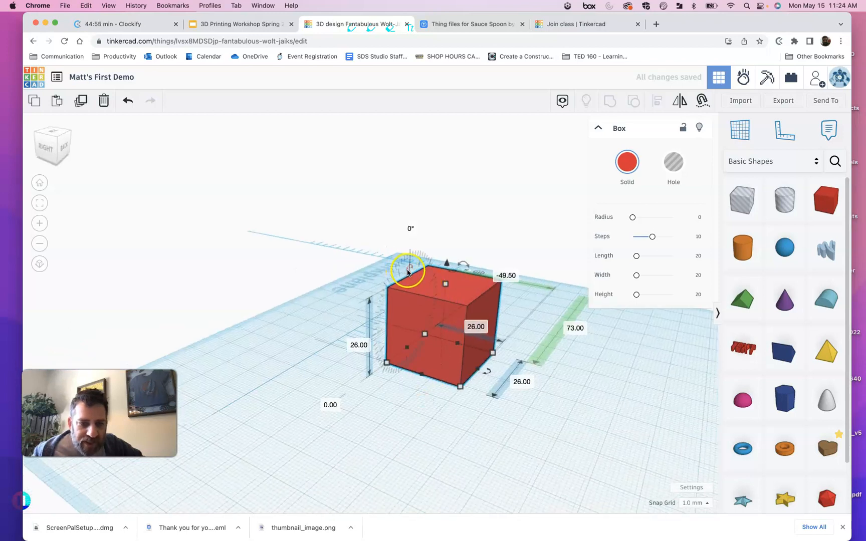
{"action": "left_click_drag", "start_coordinate": [490, 375], "coordinate": [378, 405]}
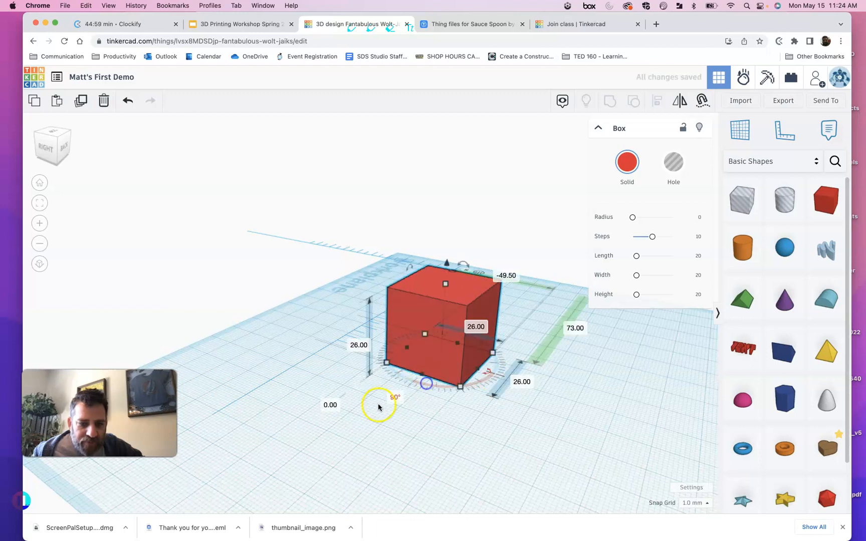
{"action": "left_click", "coordinate": [424, 431]}
Step: Place a solid orange cylinder on the workplane beside the red box
{"action": "right_click_drag", "start_coordinate": [456, 429], "coordinate": [312, 406]}
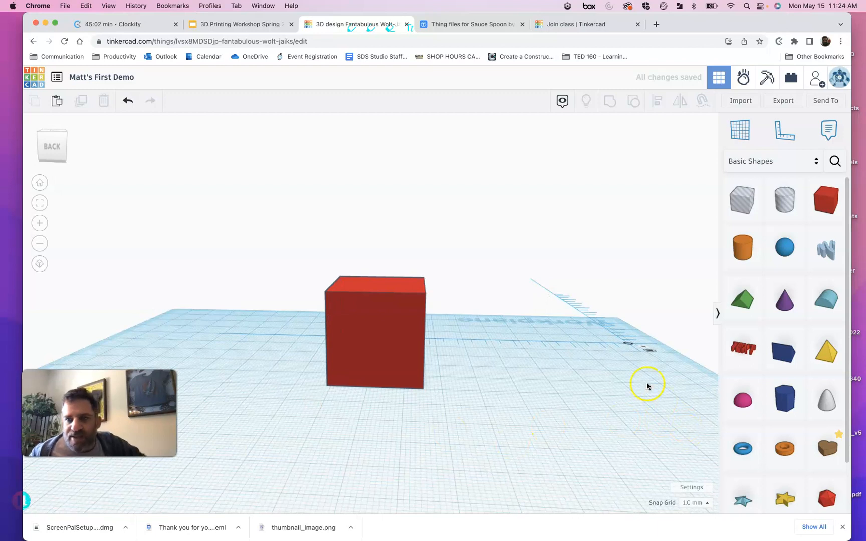
{"action": "left_click", "coordinate": [742, 248]}
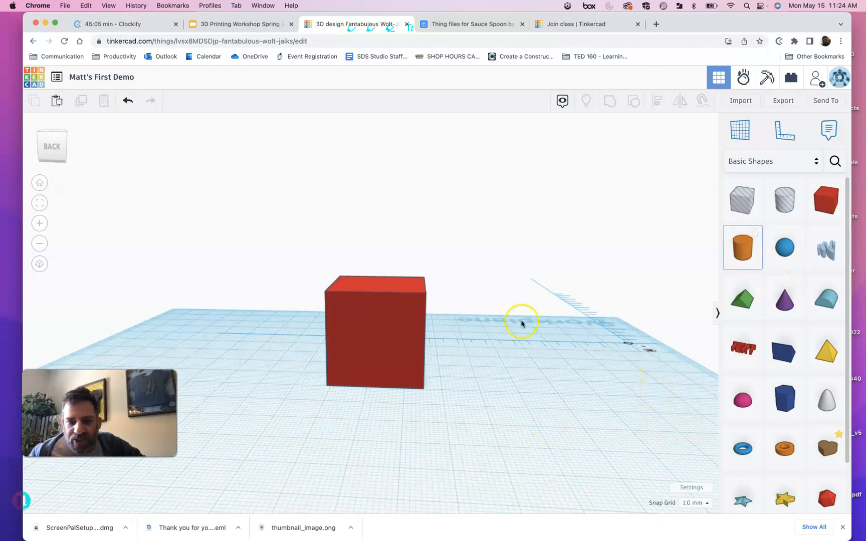
{"action": "right_click_drag", "start_coordinate": [522, 382], "coordinate": [543, 435]}
{"action": "left_click_drag", "start_coordinate": [737, 247], "coordinate": [499, 398]}
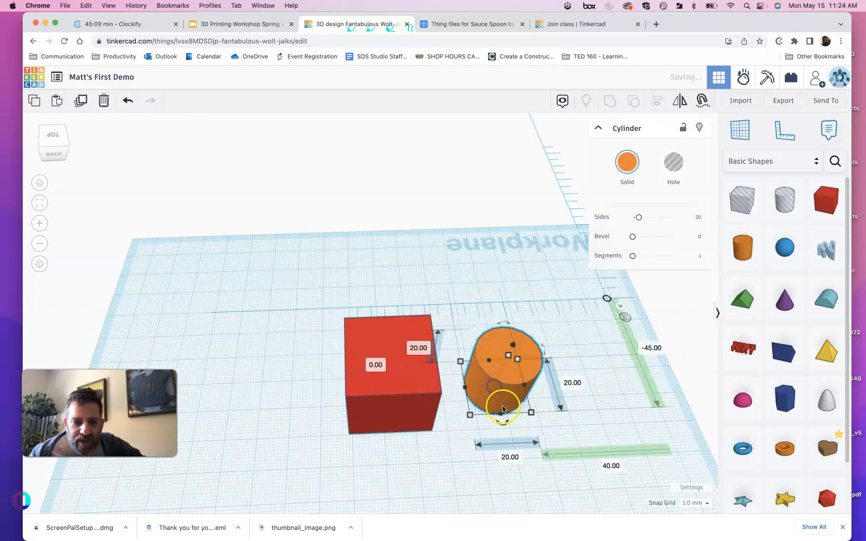
Step: Move the cylinder so it overlaps a corner of the box and stretch its height to 43 mm
{"action": "right_click_drag", "start_coordinate": [500, 372], "coordinate": [528, 350]}
{"action": "left_click_drag", "start_coordinate": [528, 350], "coordinate": [443, 372]}
{"action": "left_click_drag", "start_coordinate": [424, 341], "coordinate": [428, 254]}
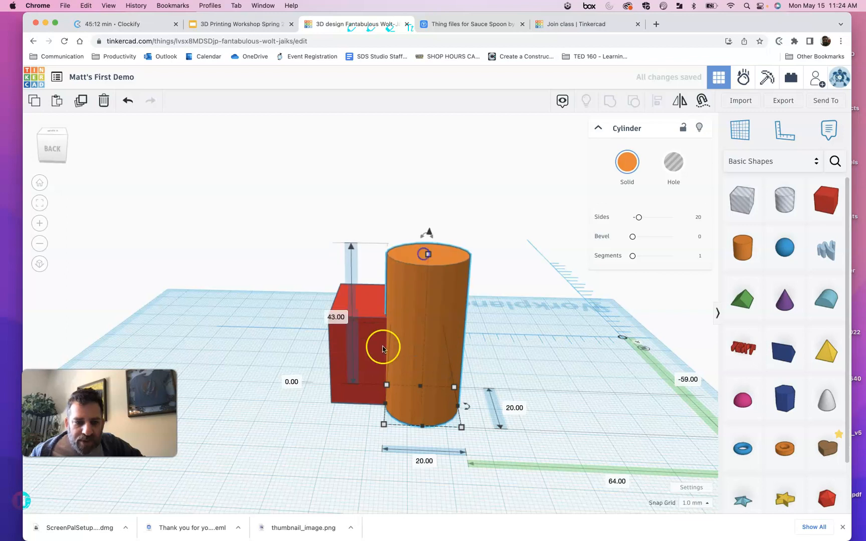
{"action": "left_click", "coordinate": [359, 364]}
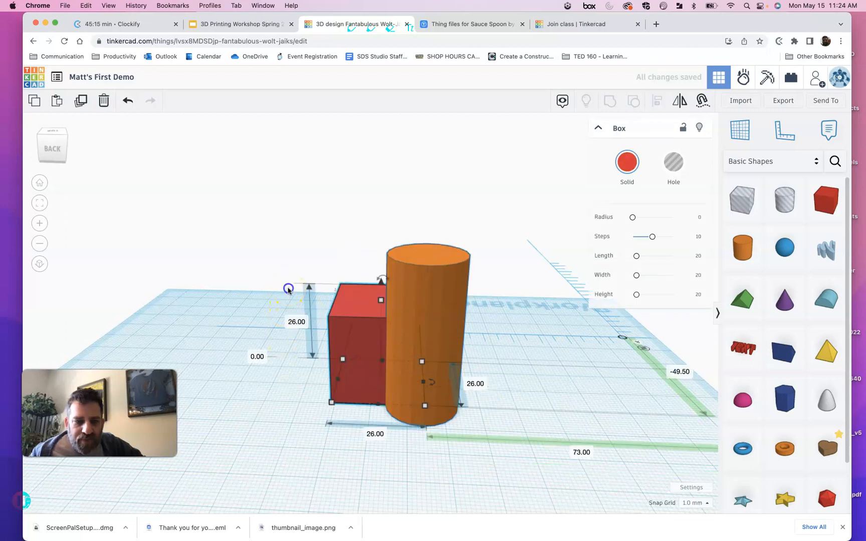
{"action": "left_click", "coordinate": [288, 290]}
Step: Try green and dark blue presets on the cylinder and settle on yellow
{"action": "right_click_drag", "start_coordinate": [257, 286], "coordinate": [421, 316]}
{"action": "left_click", "coordinate": [518, 238]}
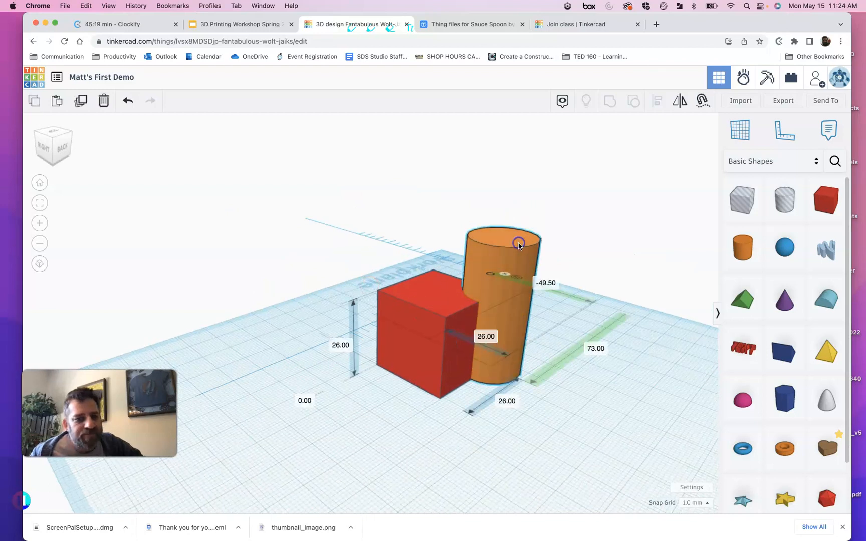
{"action": "left_click", "coordinate": [629, 169]}
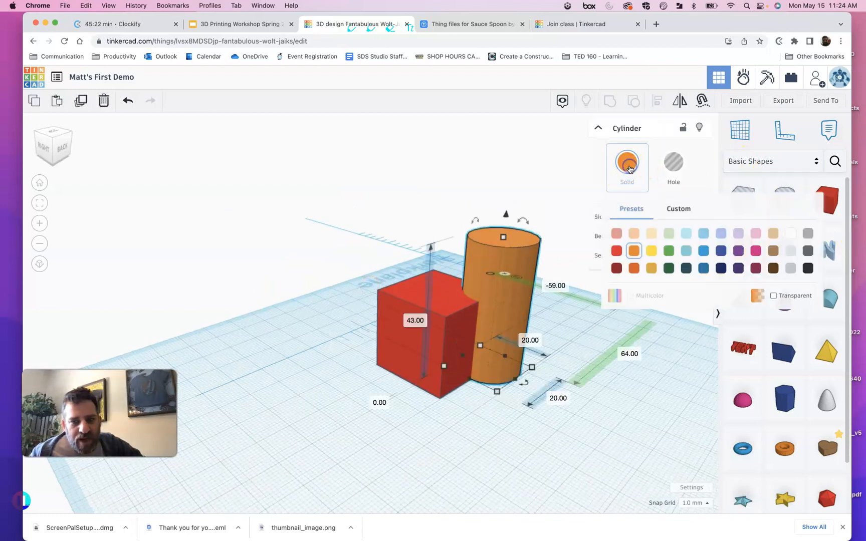
{"action": "left_click", "coordinate": [670, 251]}
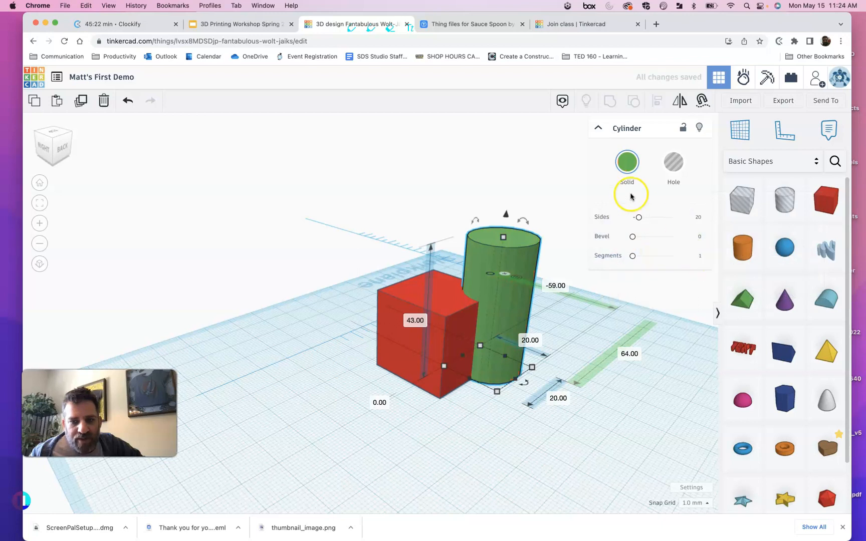
{"action": "left_click", "coordinate": [630, 169]}
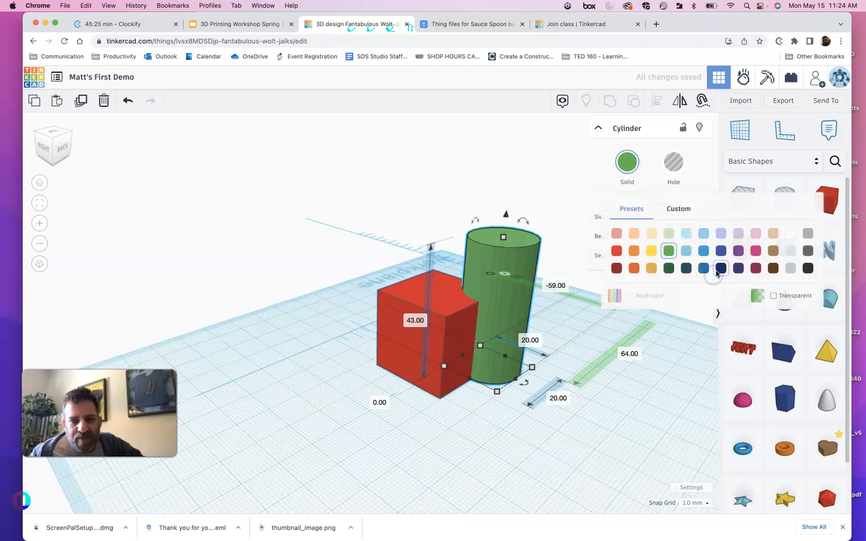
{"action": "left_click", "coordinate": [719, 269]}
{"action": "left_click", "coordinate": [626, 162]}
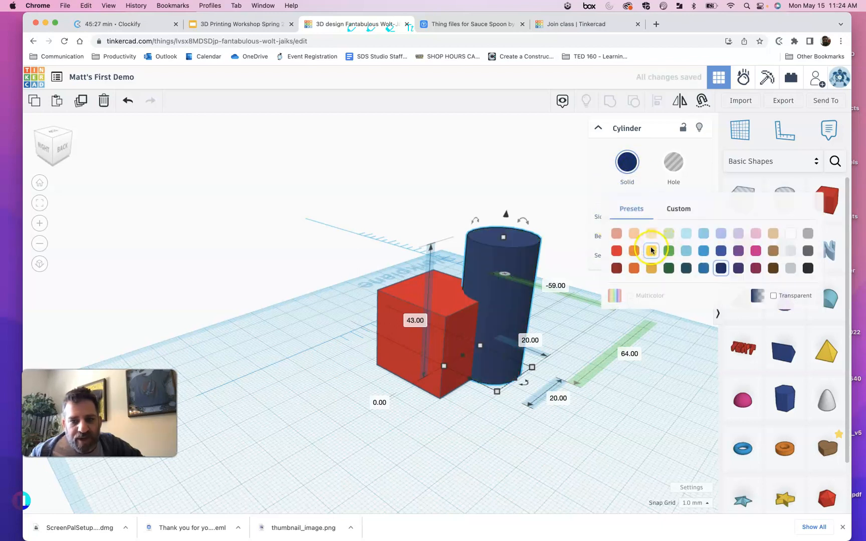
{"action": "left_click", "coordinate": [650, 250]}
{"action": "left_click", "coordinate": [300, 252]}
Step: Select the red box and yellow cylinder together and group them into one shape
{"action": "right_click_drag", "start_coordinate": [313, 273], "coordinate": [386, 271]}
{"action": "left_click_drag", "start_coordinate": [373, 221], "coordinate": [666, 454]}
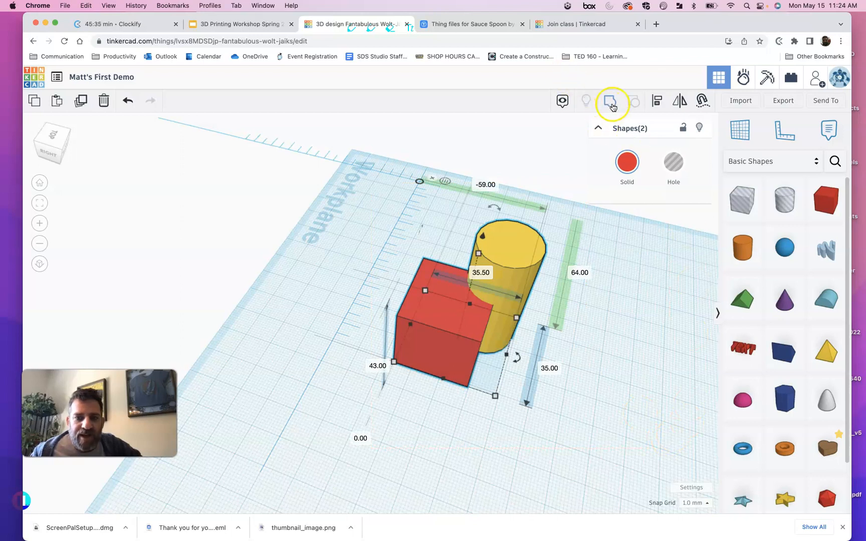
{"action": "left_click", "coordinate": [611, 103]}
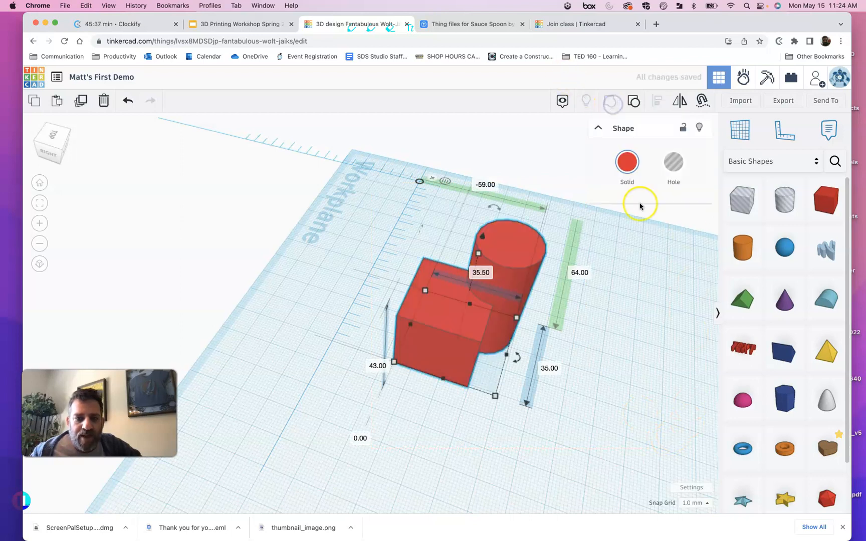
{"action": "left_click", "coordinate": [621, 224]}
Step: Try moving the grouped shape as one piece, and undo the move and the grouping
{"action": "right_click_drag", "start_coordinate": [344, 284], "coordinate": [257, 230]}
{"action": "left_click_drag", "start_coordinate": [439, 332], "coordinate": [506, 335]}
{"action": "left_click_drag", "start_coordinate": [311, 302], "coordinate": [302, 284]}
{"action": "right_click_drag", "start_coordinate": [301, 276], "coordinate": [307, 295]}
{"action": "key", "text": "super+z"}
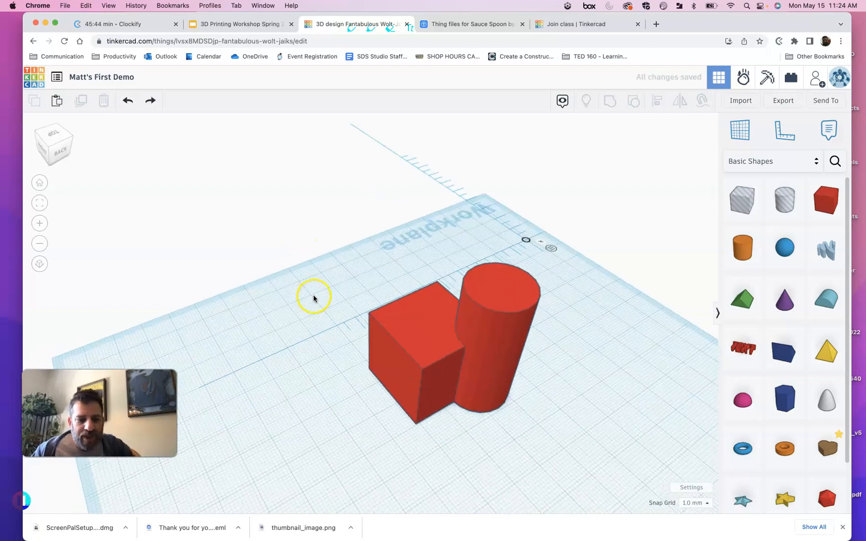
{"action": "key", "text": "super+z"}
Step: Add and delete an extra basic shape, and turn the yellow cylinder into a hole
{"action": "left_click_drag", "start_coordinate": [741, 416], "coordinate": [607, 257]}
{"action": "key", "text": "Delete"}
{"action": "left_click", "coordinate": [514, 300]}
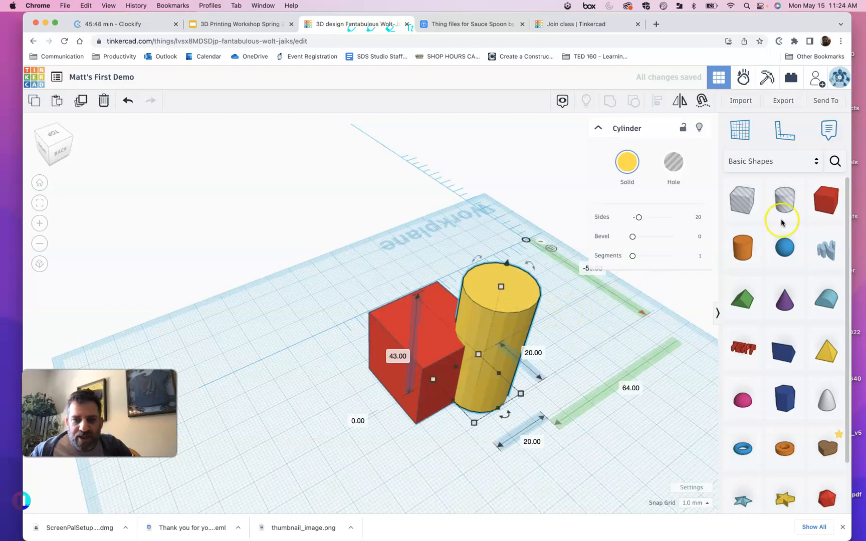
{"action": "left_click", "coordinate": [684, 166]}
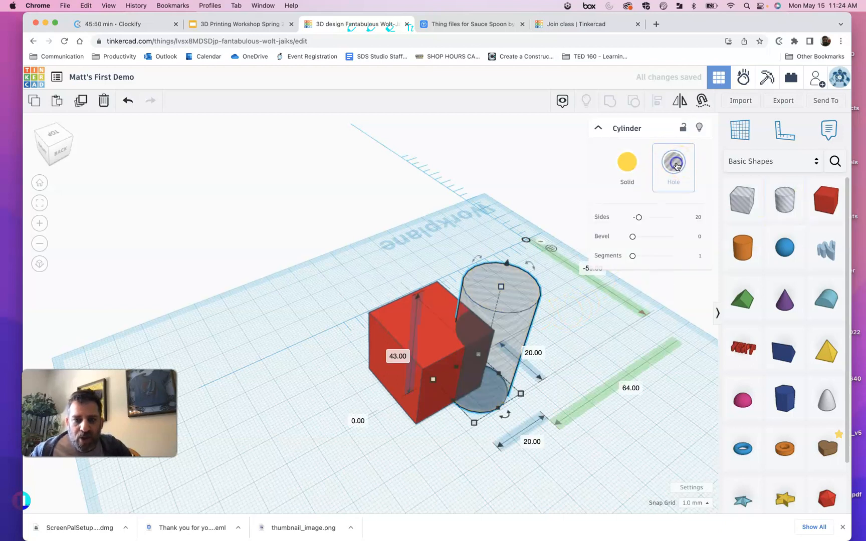
{"action": "left_click", "coordinate": [641, 297]}
Step: Position the cylinder hole through the middle of the box, 10 mm below the workplane, and move the ruler's origin near the box
{"action": "left_click_drag", "start_coordinate": [518, 295], "coordinate": [435, 289]}
{"action": "right_click_drag", "start_coordinate": [546, 397], "coordinate": [543, 267]}
{"action": "left_click_drag", "start_coordinate": [288, 478], "coordinate": [313, 447]}
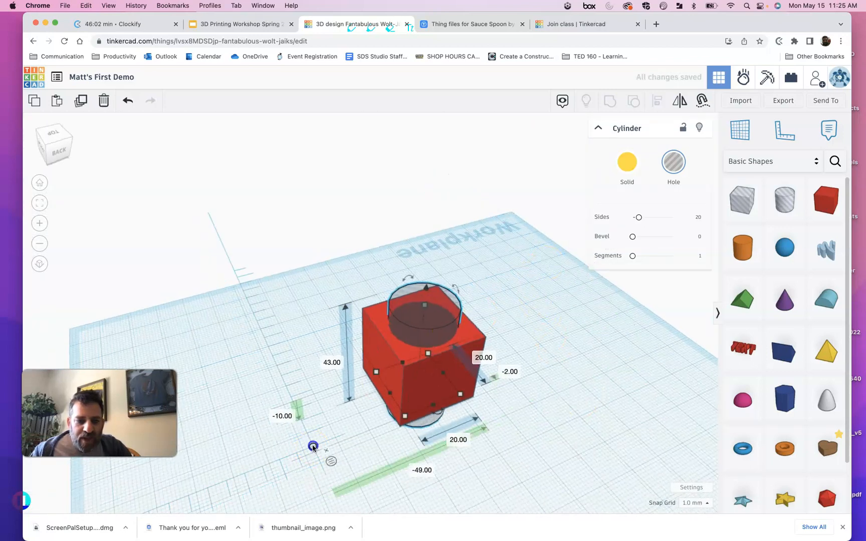
Step: Group the box and the cylinder hole to cut a round opening through the box, and inspect it from above
{"action": "left_click_drag", "start_coordinate": [496, 284], "coordinate": [352, 411]}
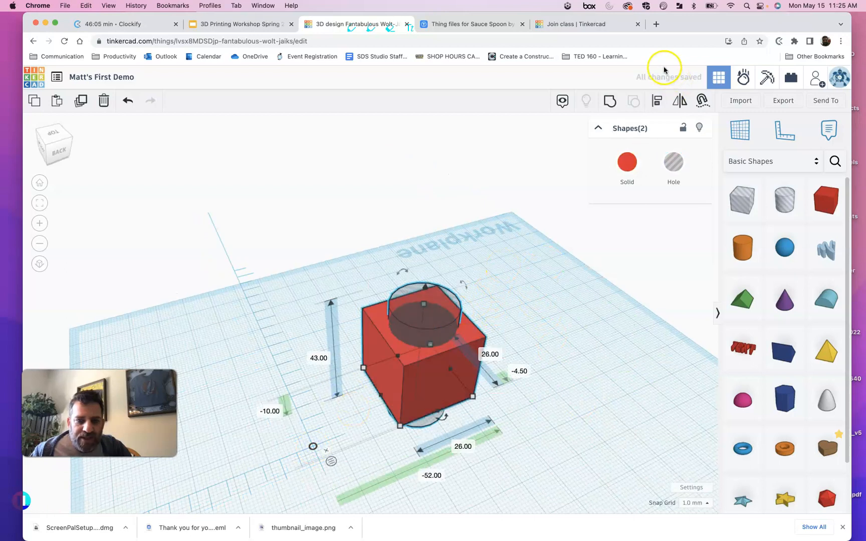
{"action": "left_click", "coordinate": [610, 104]}
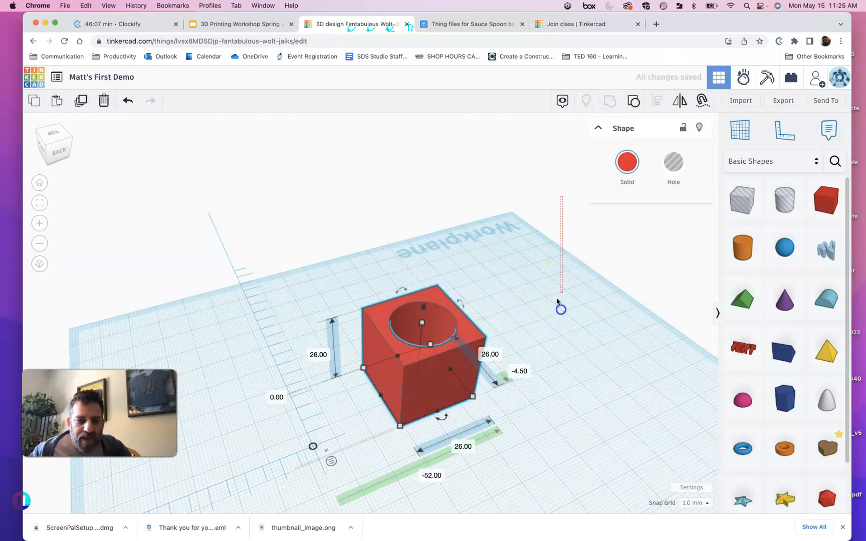
{"action": "left_click", "coordinate": [530, 350]}
{"action": "right_click_drag", "start_coordinate": [550, 267], "coordinate": [456, 373]}
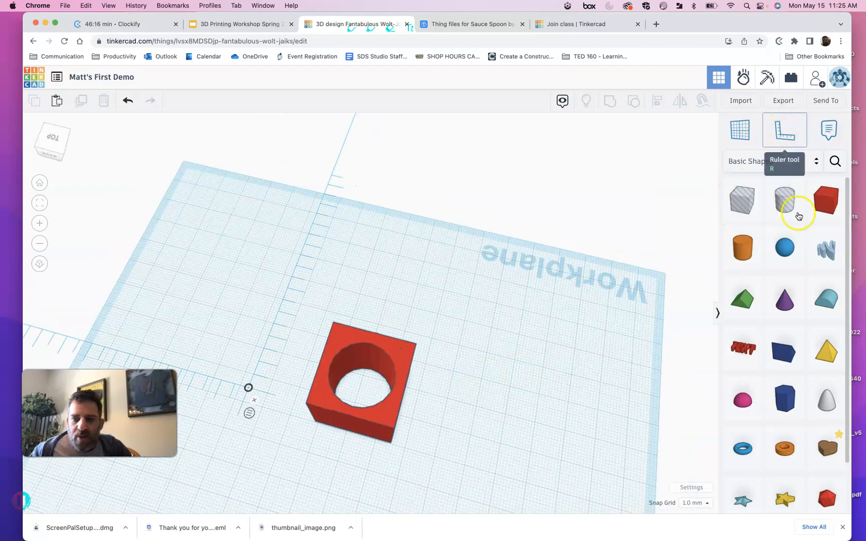
Step: Undo the cut, the ruler move and the hole changes back to the solid yellow cylinder, and move it clear of the box
{"action": "left_click", "coordinate": [408, 358]}
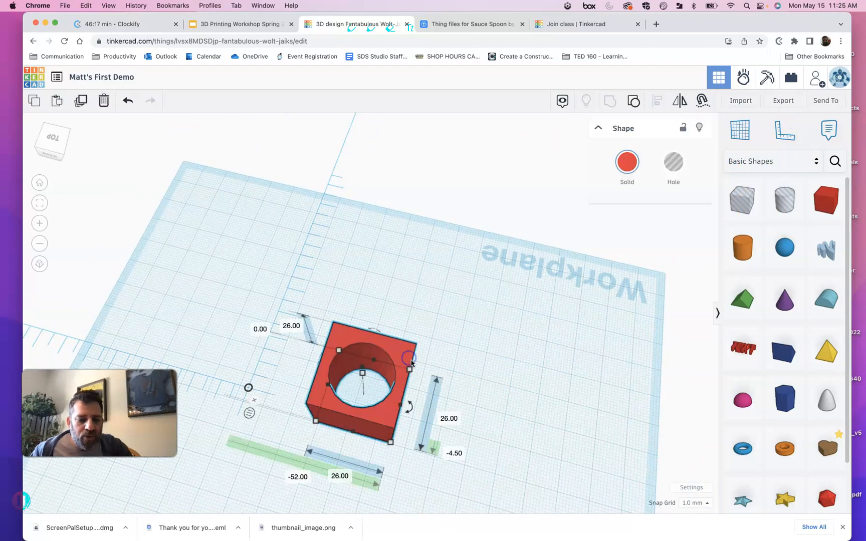
{"action": "key", "text": "super+z"}
{"action": "key", "text": "super+z"}
{"action": "key", "text": "super+z"}
{"action": "key", "text": "super+z"}
{"action": "key", "text": "super+z"}
{"action": "key", "text": "super+z"}
{"action": "key", "text": "super+z"}
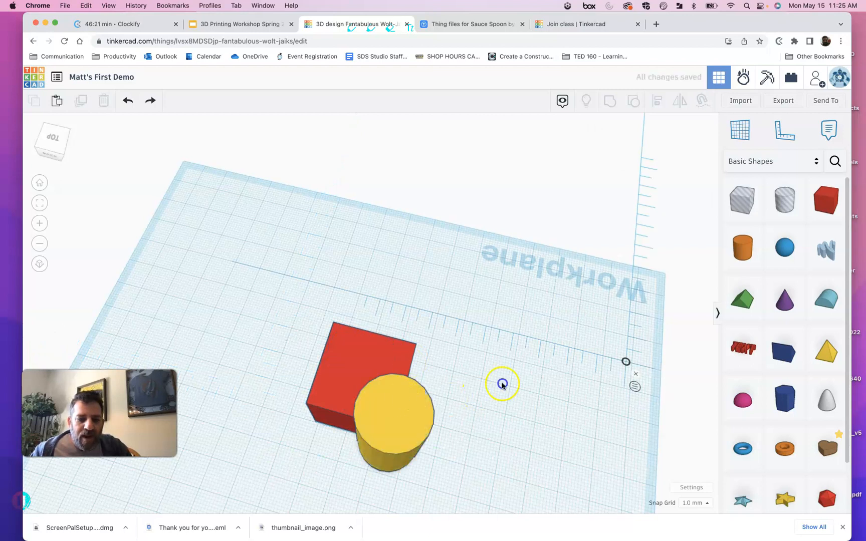
{"action": "key", "text": "super+z"}
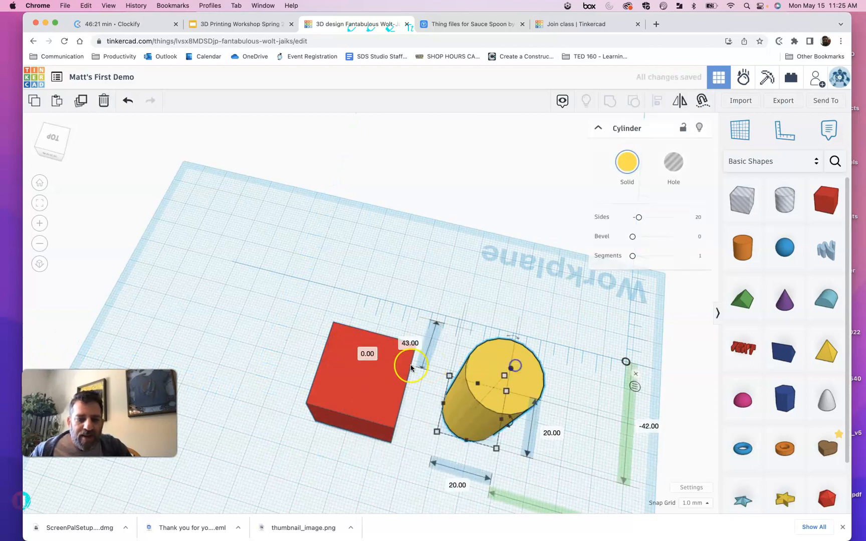
Step: Move the yellow cylinder against the red box so that the two shapes overlap at the box's rear corner
{"action": "left_click", "coordinate": [295, 440]}
{"action": "right_click_drag", "start_coordinate": [297, 437], "coordinate": [347, 372]}
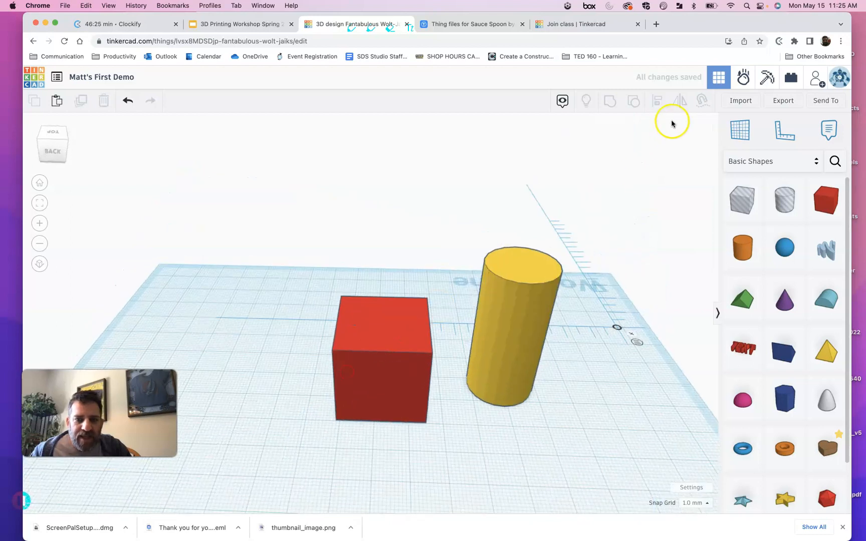
{"action": "left_click", "coordinate": [542, 305]}
{"action": "left_click", "coordinate": [413, 328], "text": "shift"}
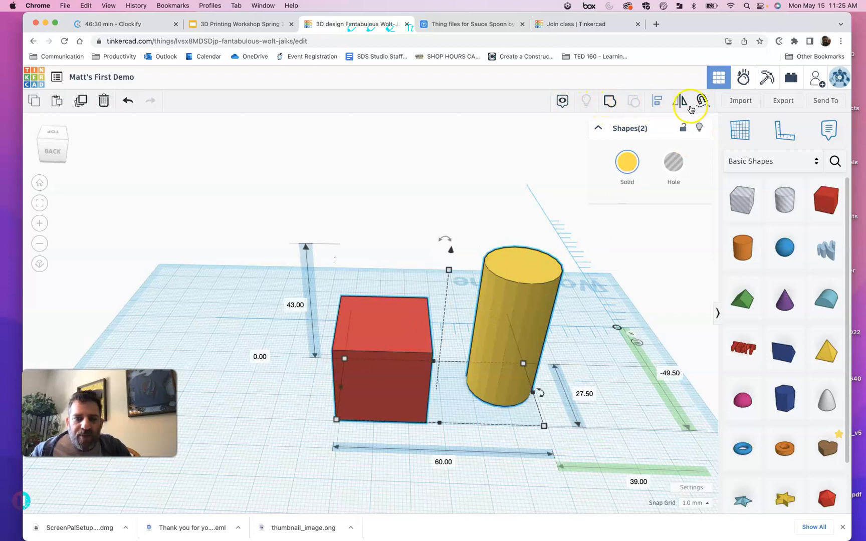
{"action": "left_click", "coordinate": [491, 146]}
{"action": "right_click_drag", "start_coordinate": [446, 201], "coordinate": [465, 191]}
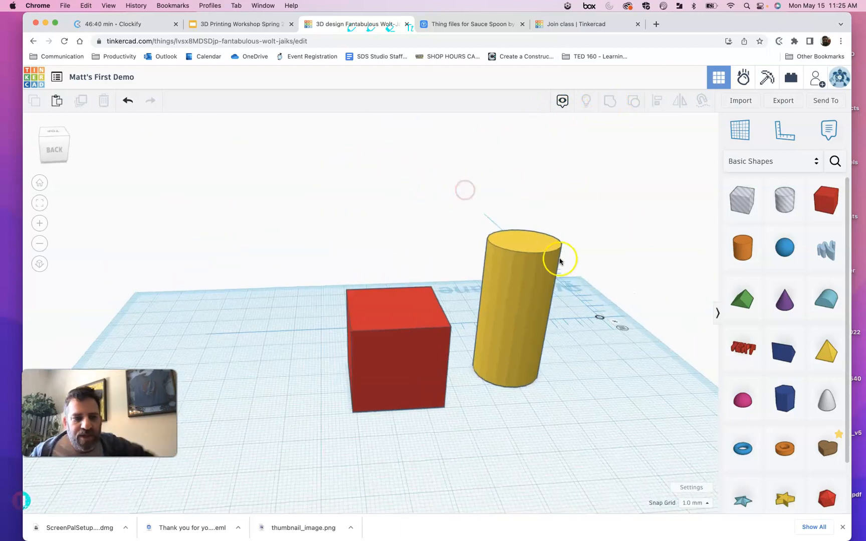
{"action": "left_click_drag", "start_coordinate": [498, 280], "coordinate": [437, 284]}
Step: Add a 20 mm sphere and place it half sunk into the top of the red box, 15 mm above the workplane
{"action": "left_click_drag", "start_coordinate": [789, 251], "coordinate": [379, 391]}
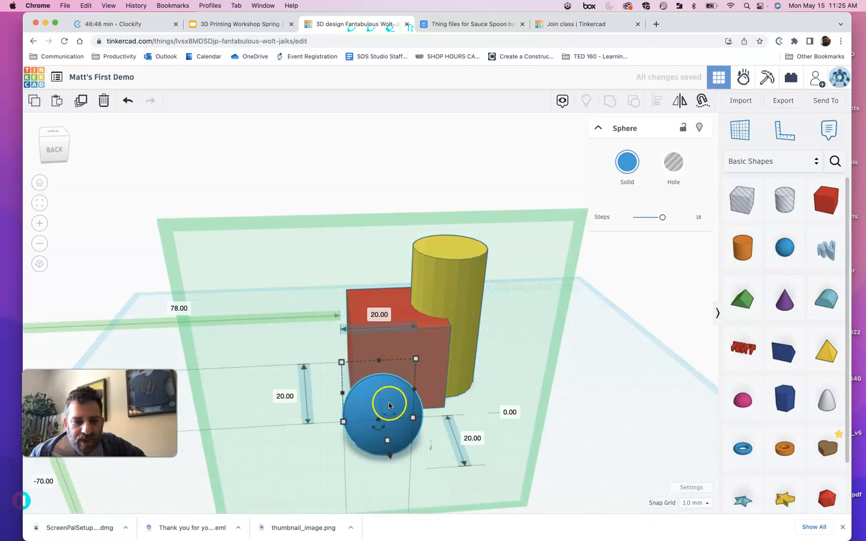
{"action": "left_click_drag", "start_coordinate": [610, 377], "coordinate": [608, 376]}
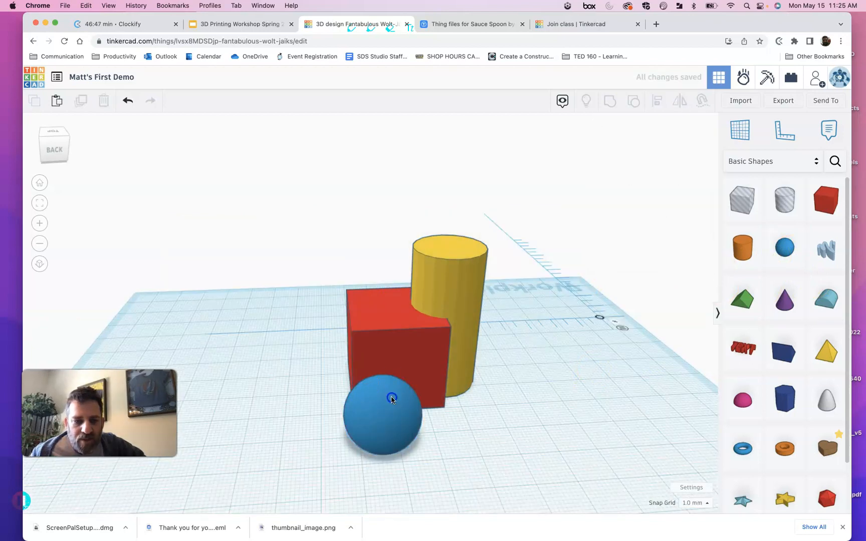
{"action": "left_click", "coordinate": [392, 398]}
{"action": "left_click_drag", "start_coordinate": [387, 362], "coordinate": [394, 311]}
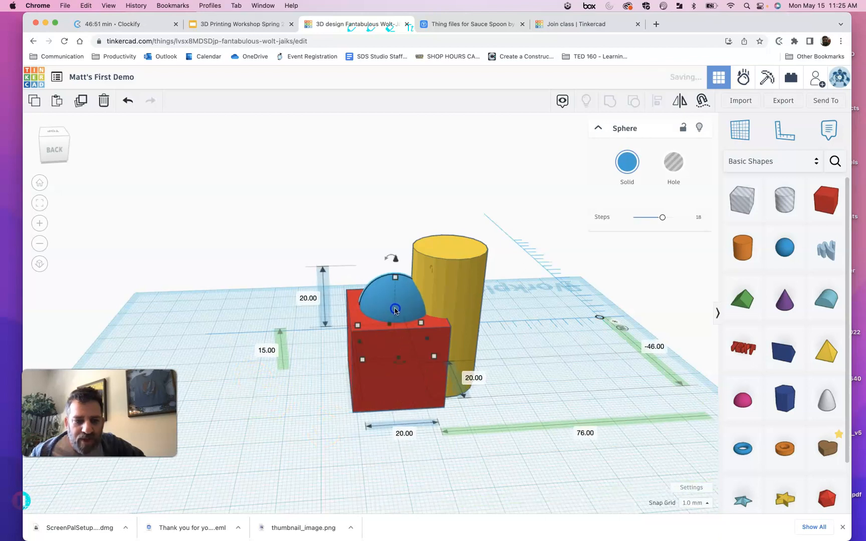
{"action": "left_click_drag", "start_coordinate": [784, 299], "coordinate": [563, 376]}
{"action": "key", "text": "super+z"}
{"action": "key", "text": "super+z"}
{"action": "key", "text": "super+z"}
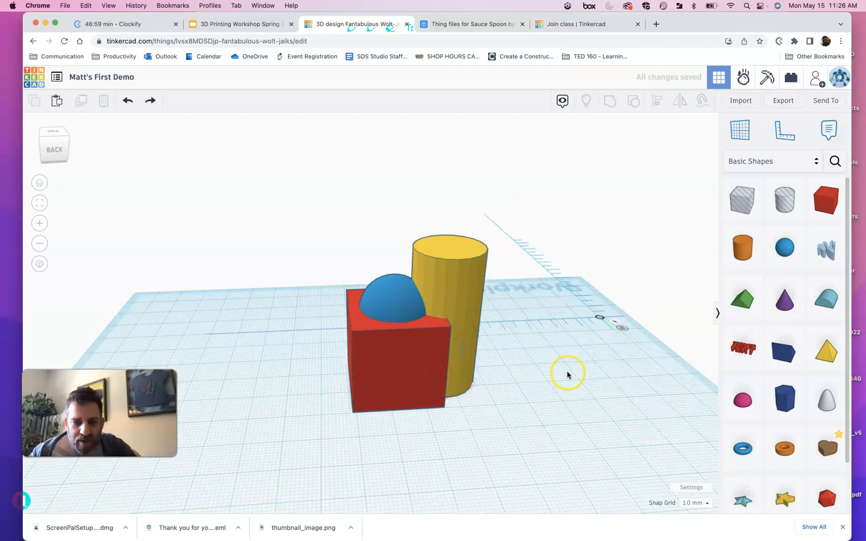
{"action": "left_click", "coordinate": [163, 101]}
Step: Place a purple cone on top of the yellow cylinder, slightly sunk into it, and check the alignment of the two shapes
{"action": "left_click_drag", "start_coordinate": [784, 300], "coordinate": [517, 413]}
{"action": "mouse_move", "coordinate": [535, 340]}
{"action": "left_mouse_down"}
{"action": "mouse_move", "coordinate": [533, 253]}
{"action": "mouse_move", "coordinate": [549, 239]}
{"action": "mouse_move", "coordinate": [471, 215]}
{"action": "mouse_move", "coordinate": [444, 224]}
{"action": "left_mouse_up"}
{"action": "mouse_move", "coordinate": [535, 164]}
{"action": "left_mouse_down"}
{"action": "mouse_move", "coordinate": [464, 288]}
{"action": "mouse_move", "coordinate": [452, 285]}
{"action": "left_mouse_up"}
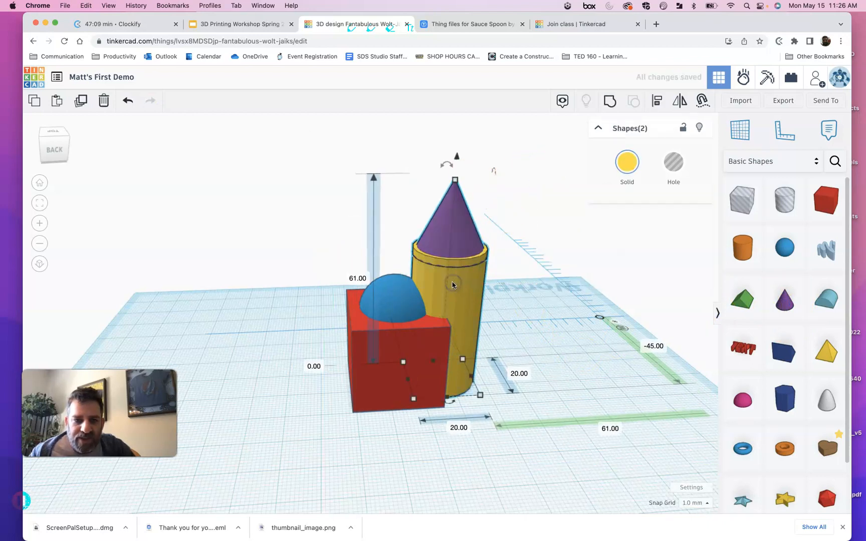
{"action": "left_click", "coordinate": [661, 101]}
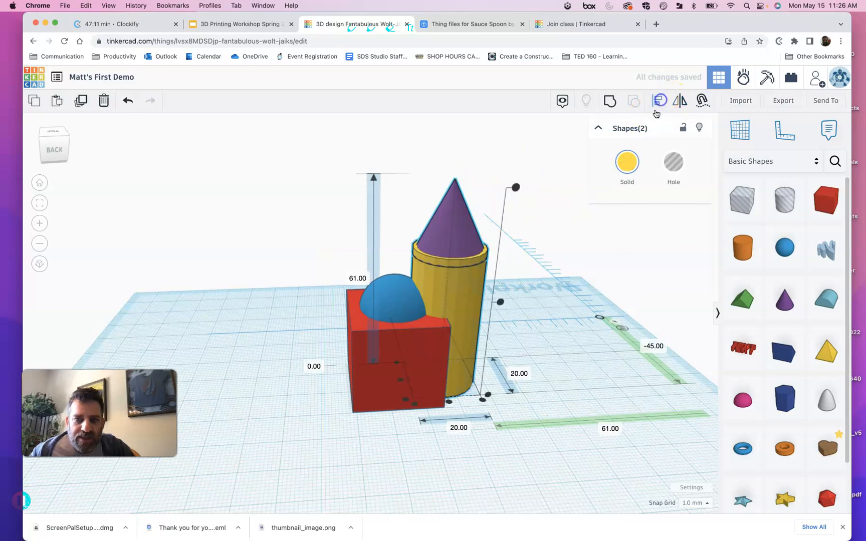
{"action": "right_click_drag", "start_coordinate": [591, 368], "coordinate": [370, 455]}
{"action": "left_click", "coordinate": [365, 444]}
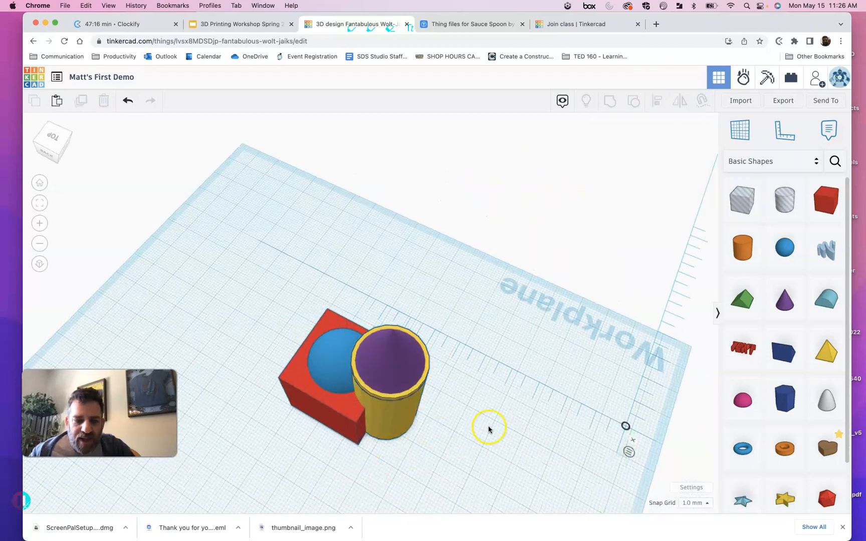
Step: Group the purple cone with the yellow cylinder into one shape
{"action": "right_click_drag", "start_coordinate": [519, 435], "coordinate": [492, 246]}
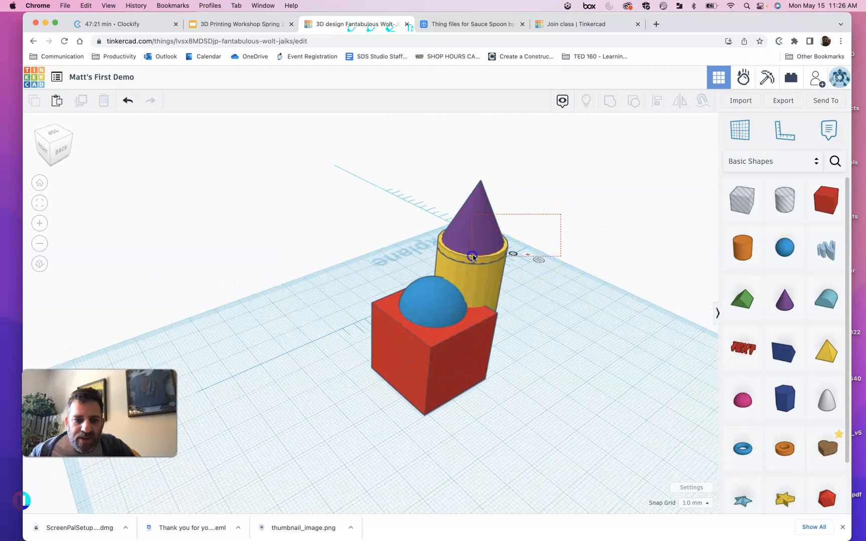
{"action": "left_click_drag", "start_coordinate": [472, 257], "coordinate": [473, 257]}
{"action": "left_click", "coordinate": [609, 102]}
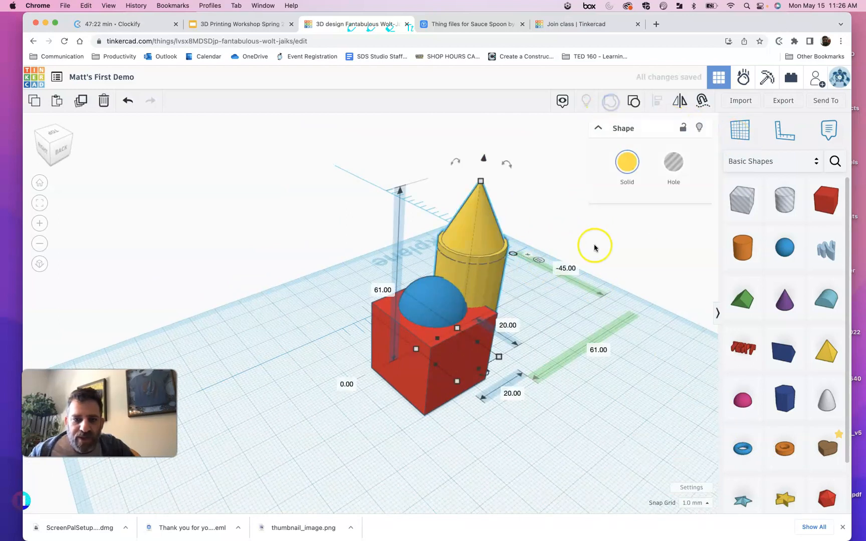
{"action": "left_click", "coordinate": [317, 281]}
Step: Align the box, the sphere and the cone-topped cylinder on their common centre line across the box's width
{"action": "right_click_drag", "start_coordinate": [338, 269], "coordinate": [405, 269]}
{"action": "left_click_drag", "start_coordinate": [501, 433], "coordinate": [501, 433]}
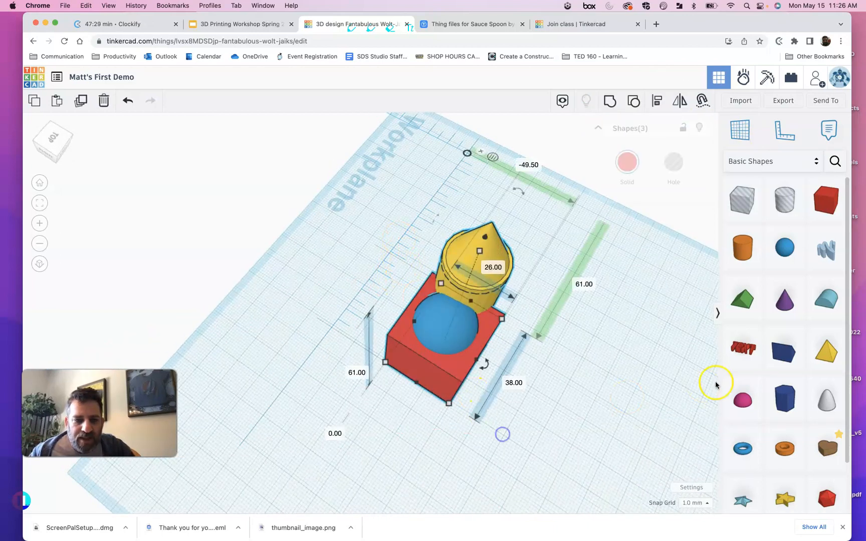
{"action": "left_click", "coordinate": [653, 102]}
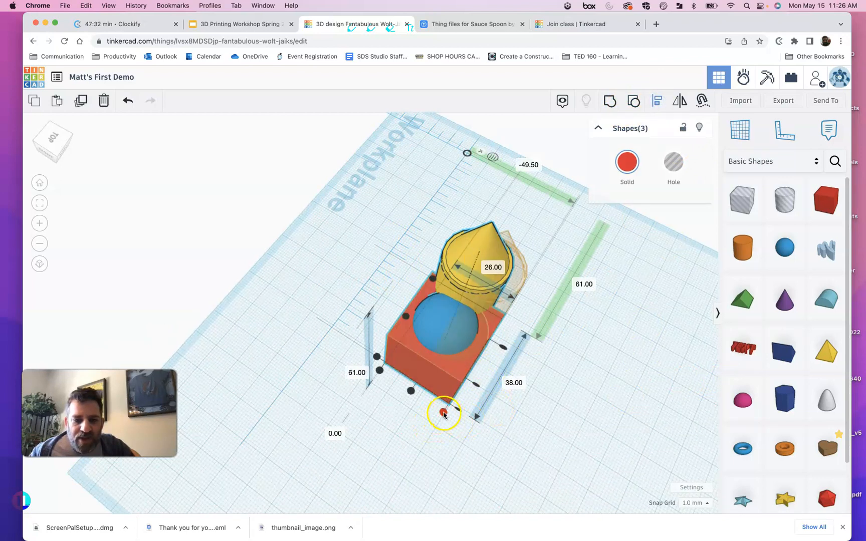
{"action": "left_click", "coordinate": [411, 391]}
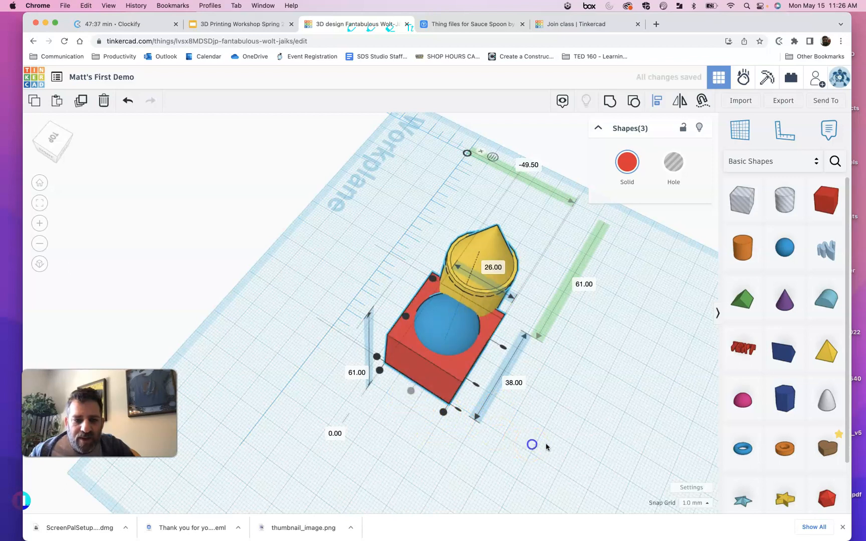
{"action": "left_click_drag", "start_coordinate": [589, 443], "coordinate": [554, 407]}
Step: Group the box, the sphere and the cone-topped cylinder into one shape, and inspect the combined model from several sides
{"action": "right_click_drag", "start_coordinate": [567, 411], "coordinate": [557, 290]}
{"action": "left_click_drag", "start_coordinate": [518, 386], "coordinate": [398, 197]}
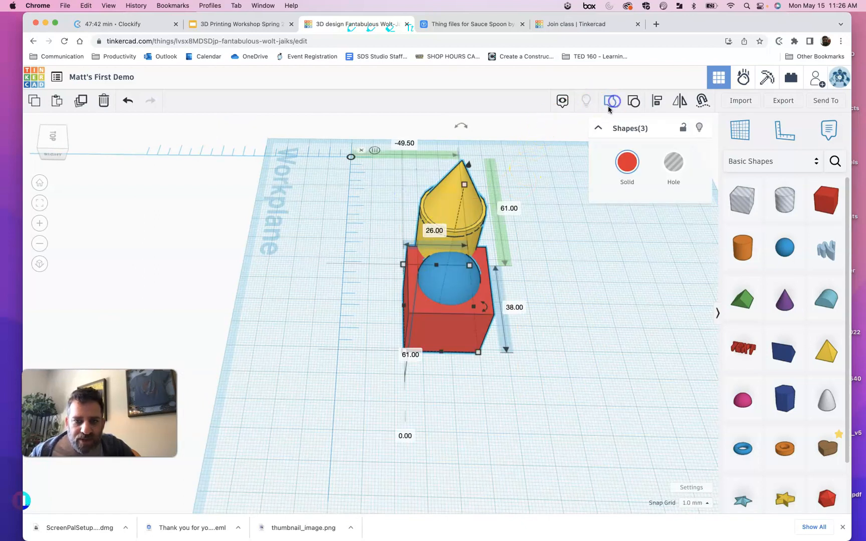
{"action": "left_click", "coordinate": [611, 101]}
{"action": "left_click_drag", "start_coordinate": [628, 353], "coordinate": [566, 335]}
{"action": "left_click", "coordinate": [483, 308]}
{"action": "right_click_drag", "start_coordinate": [483, 308], "coordinate": [695, 293]}
{"action": "left_click_drag", "start_coordinate": [379, 306], "coordinate": [362, 308]}
{"action": "right_click_drag", "start_coordinate": [362, 309], "coordinate": [449, 300]}
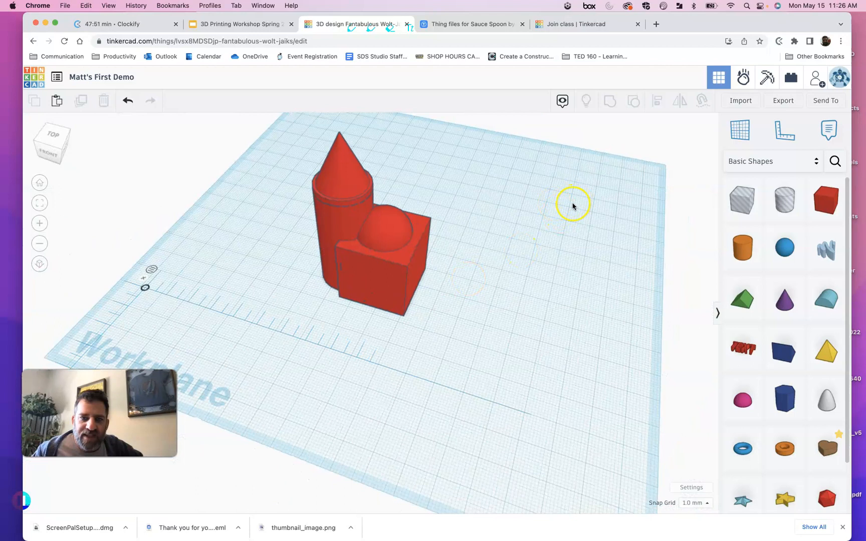
Step: Switch to the 3D Printing Workshop Spring 2022 presentation in Google Slides, show the Lessons slide, and browse the slides after it
{"action": "left_click", "coordinate": [232, 25]}
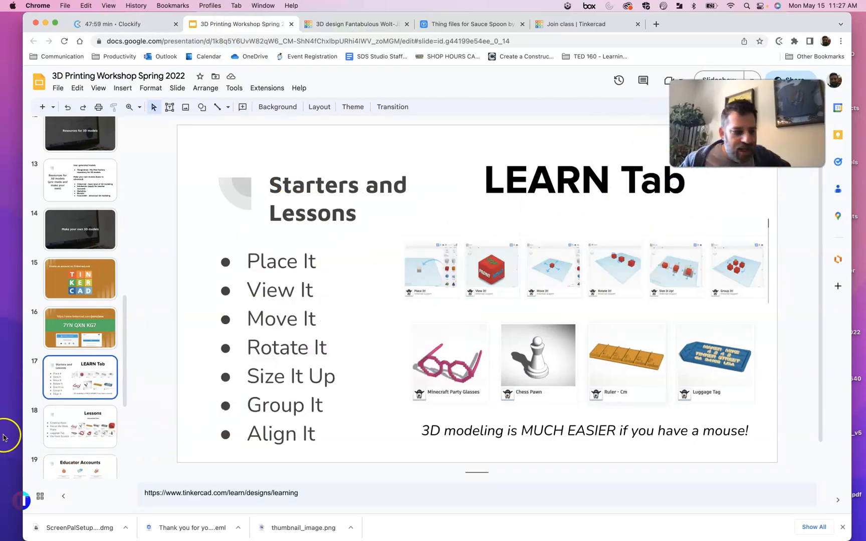
{"action": "left_click", "coordinate": [88, 436]}
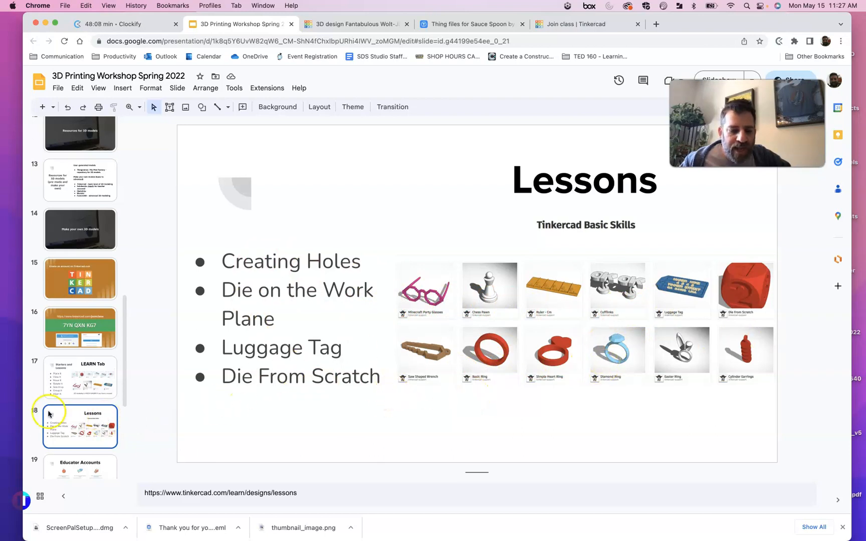
{"action": "scroll", "coordinate": [52, 409], "scroll_direction": "down", "scroll_amount": 5}
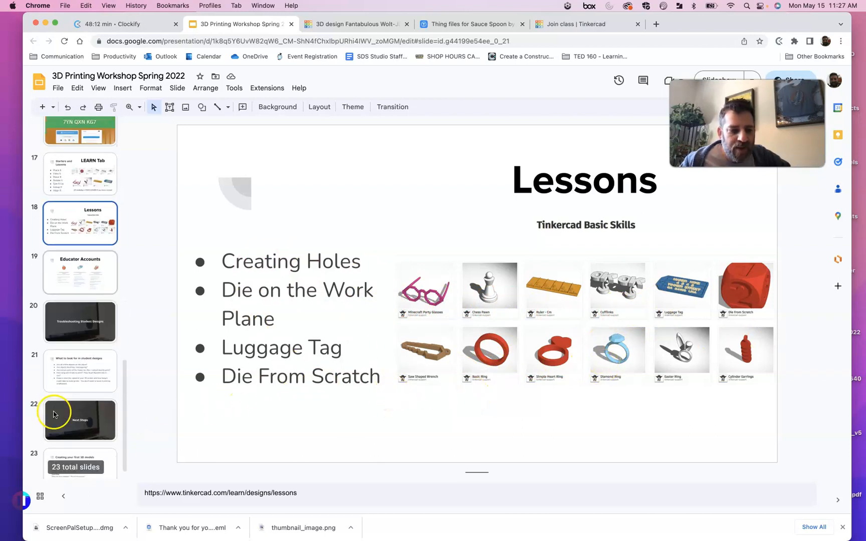